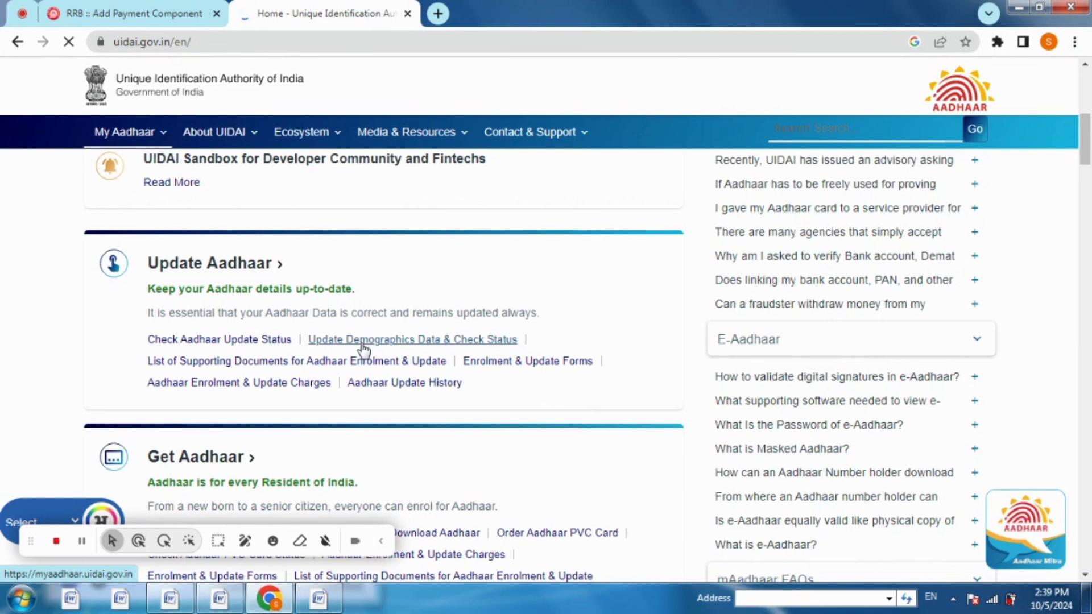
Open the 'Update Demographics Data & Check Status' link so the myAadhaar welcome page opens in a new tab
{"action": "left_click", "coordinate": [217, 541]}
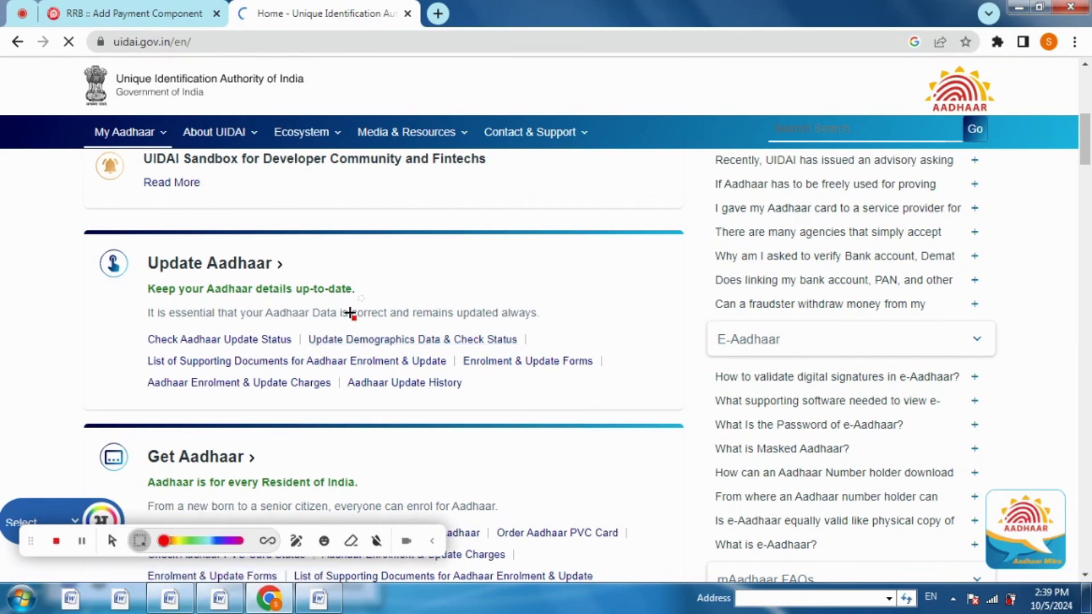
{"action": "mouse_move", "coordinate": [283, 325]}
{"action": "left_mouse_down"}
{"action": "mouse_move", "coordinate": [539, 337]}
{"action": "mouse_move", "coordinate": [539, 354]}
{"action": "left_mouse_up"}
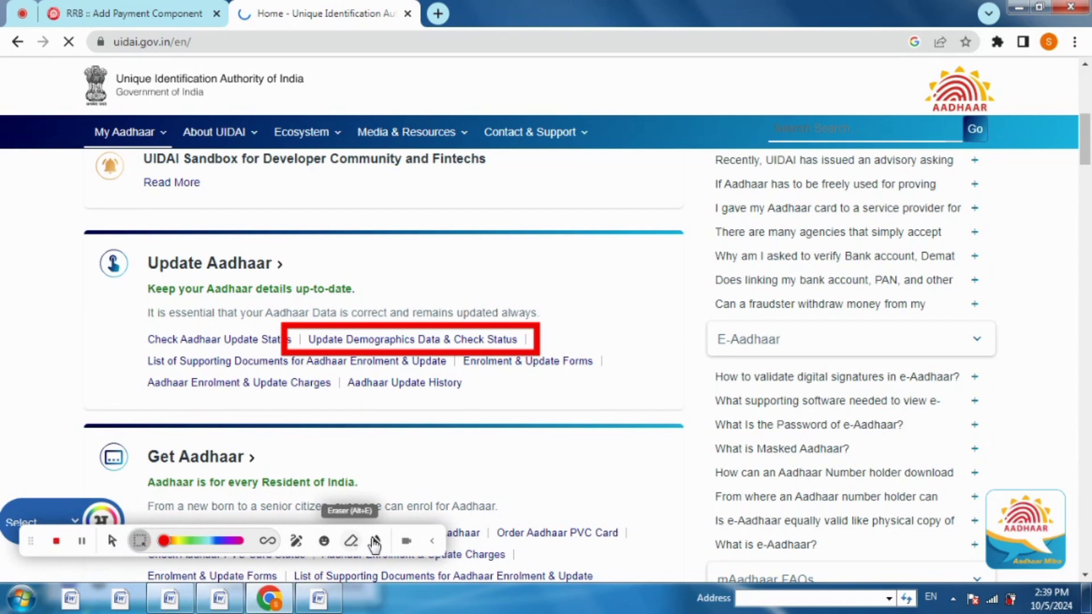
{"action": "left_click", "coordinate": [377, 542]}
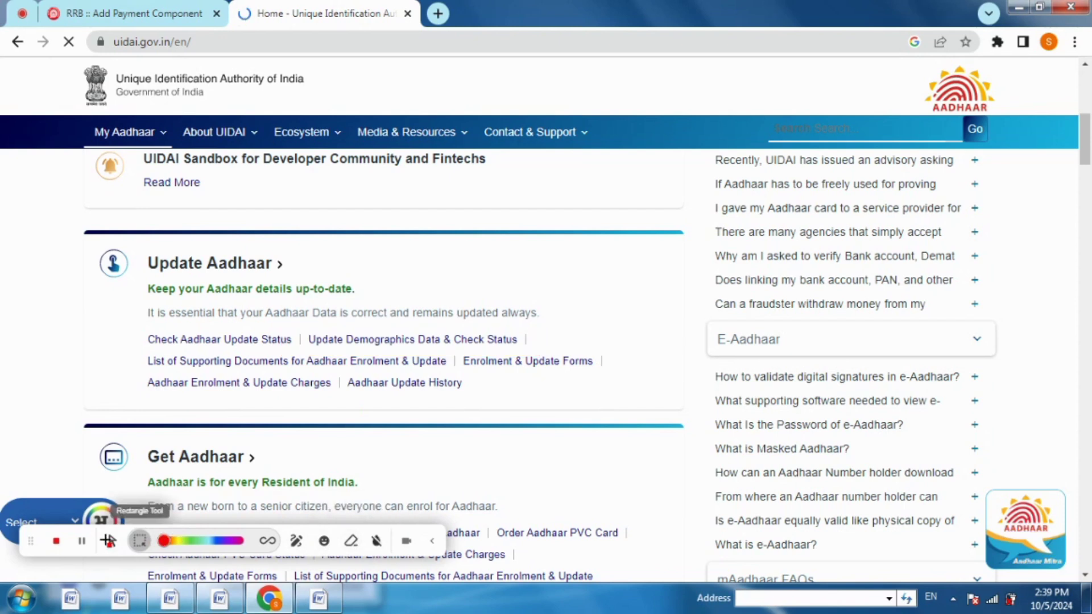
{"action": "left_click", "coordinate": [403, 340]}
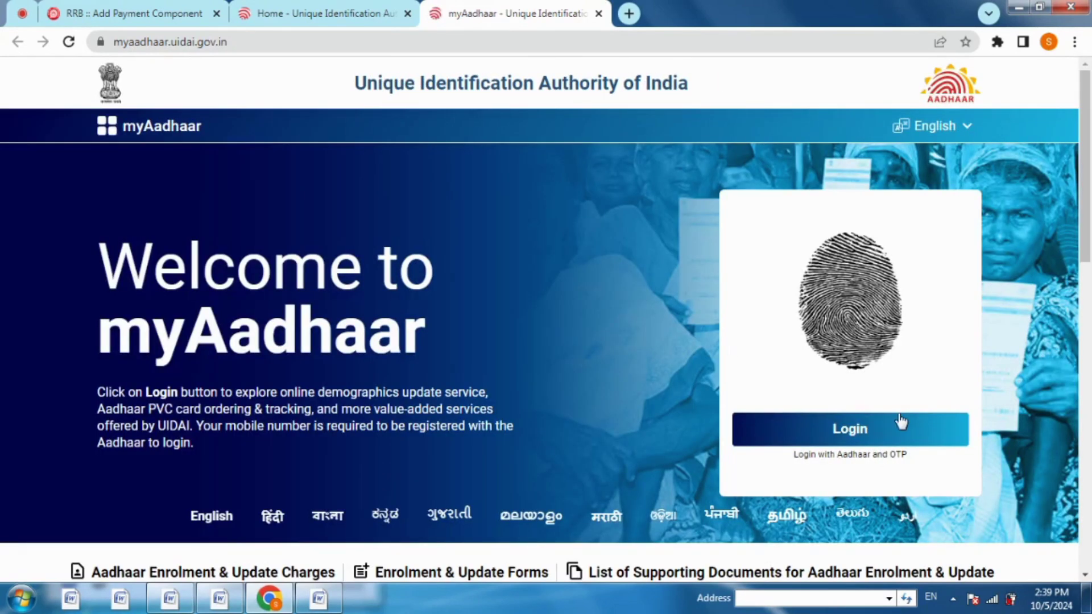
Log in to myAadhaar with the Aadhaar number, captcha and one-time password
{"action": "left_click", "coordinate": [863, 430]}
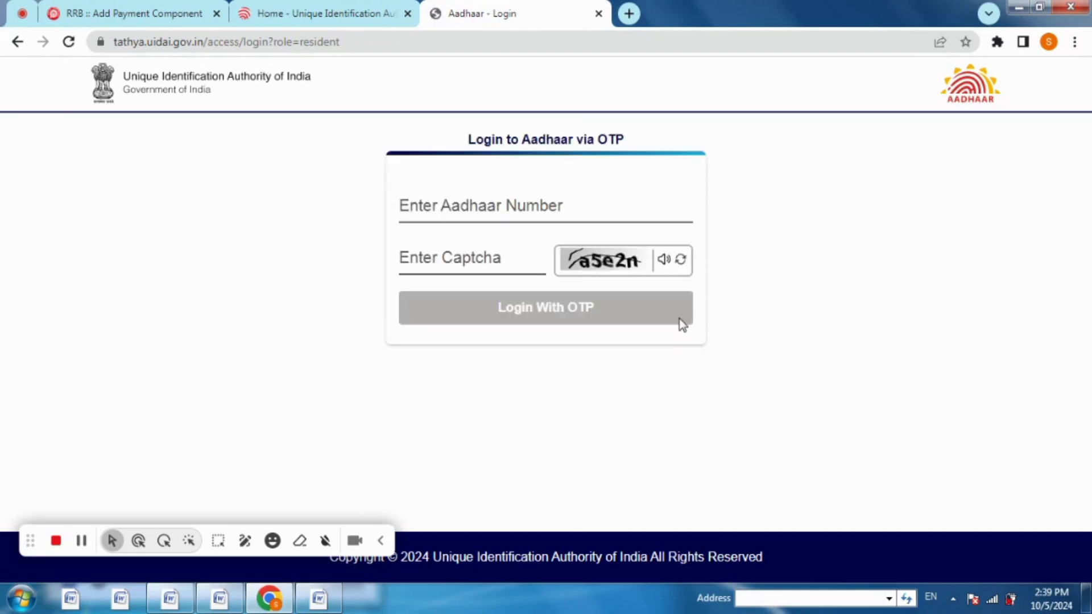
{"action": "left_click", "coordinate": [501, 205]}
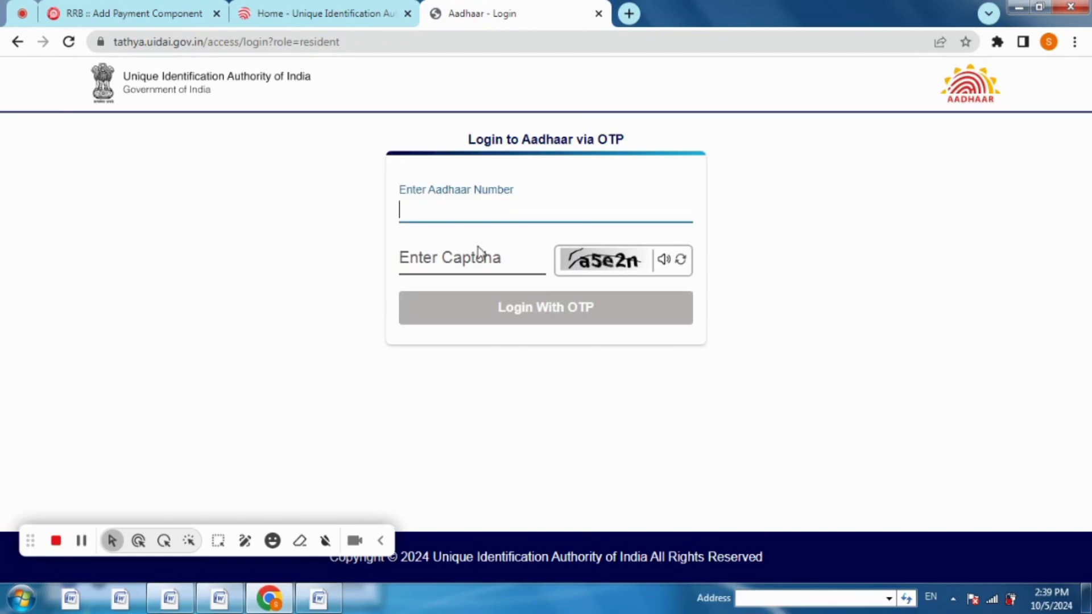
{"action": "left_click", "coordinate": [476, 255]}
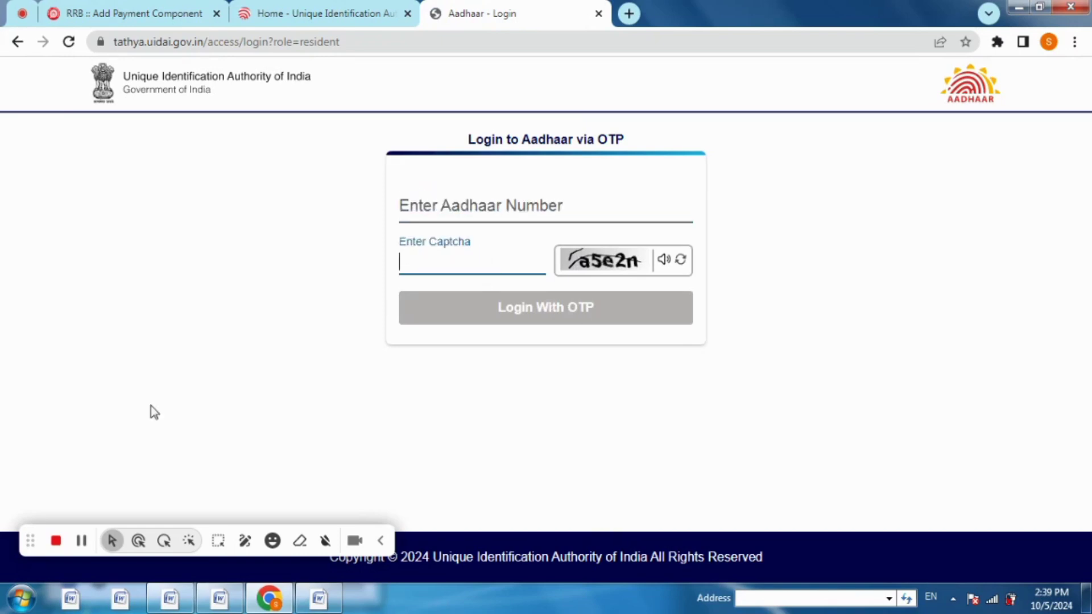
{"action": "left_click", "coordinate": [81, 541]}
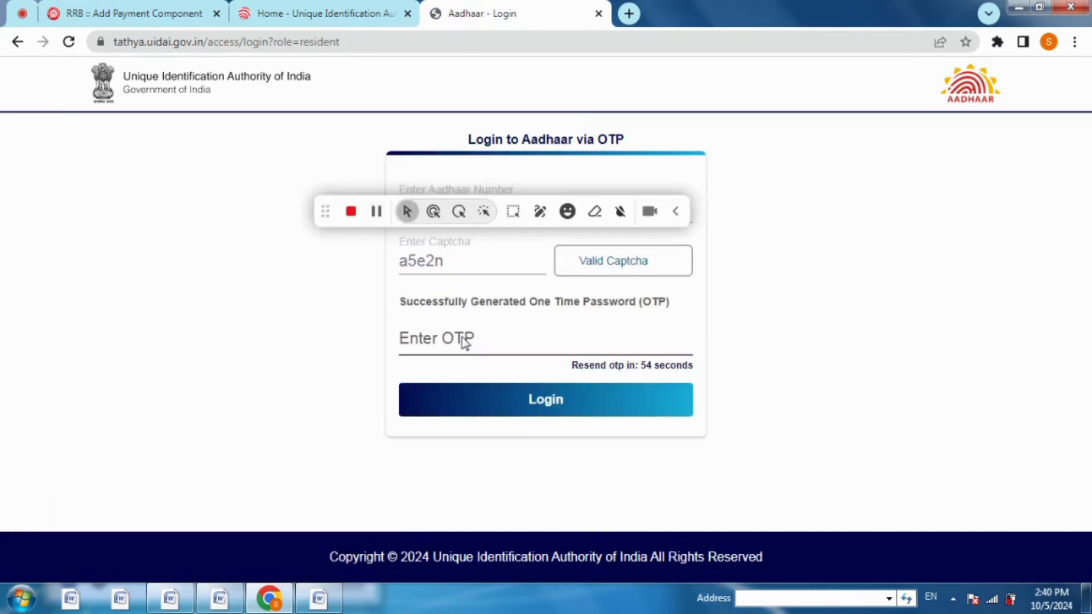
{"action": "left_click", "coordinate": [462, 341]}
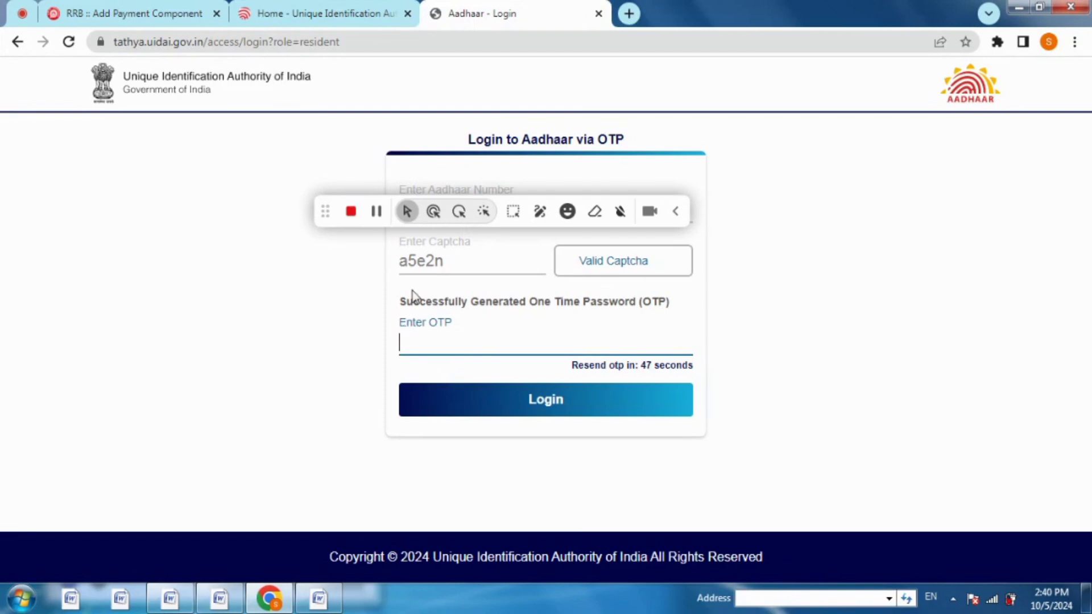
Select the Address Update card on the myAadhaar Services page
{"action": "left_click", "coordinate": [375, 219]}
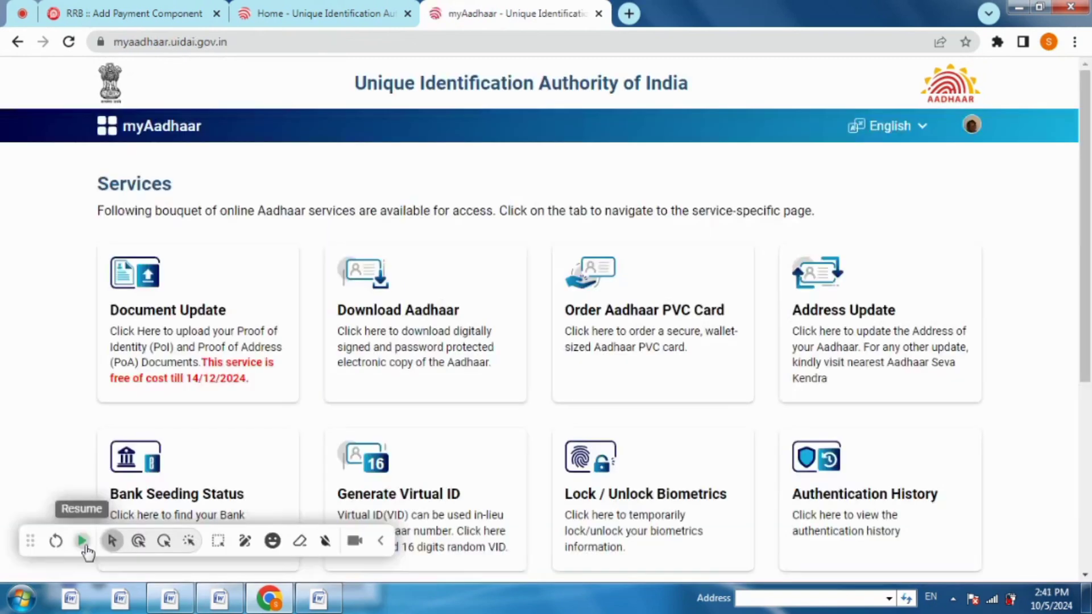
{"action": "left_click", "coordinate": [81, 541]}
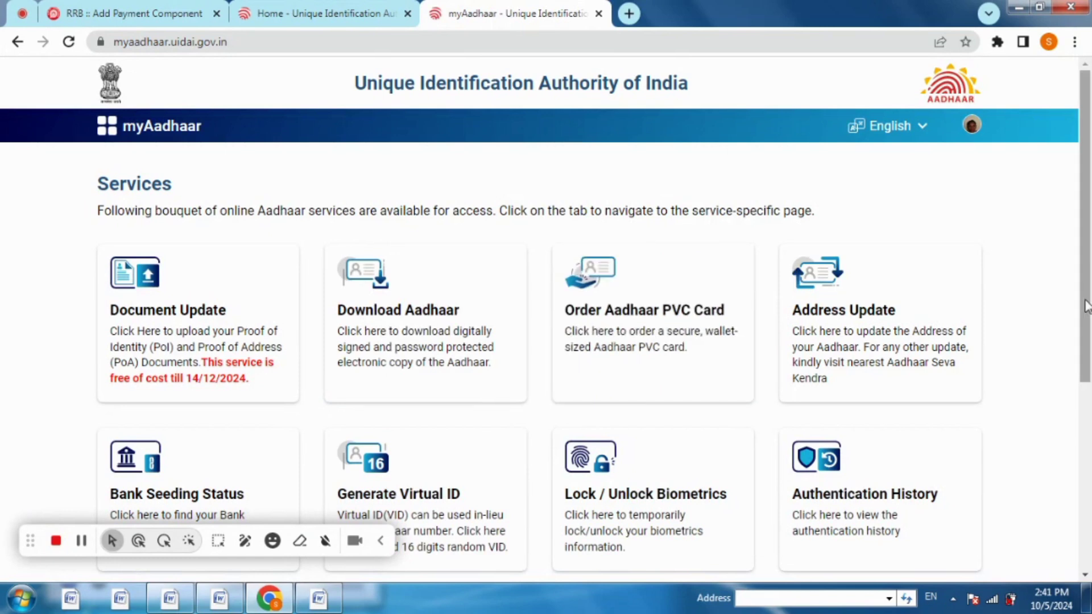
{"action": "scroll", "coordinate": [939, 324], "scroll_direction": "down", "scroll_amount": 1}
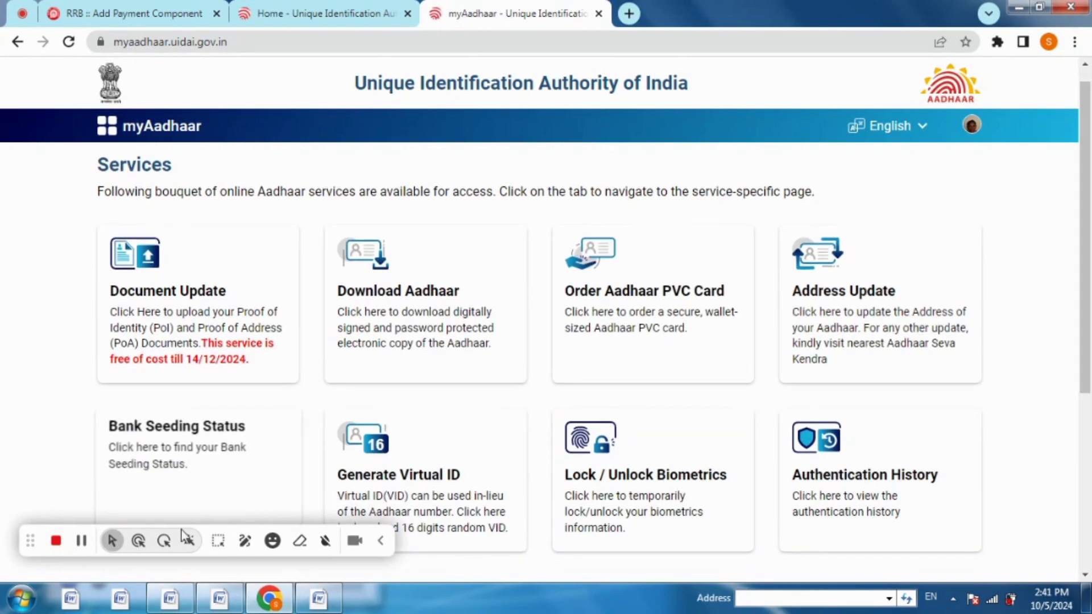
{"action": "left_click", "coordinate": [219, 543]}
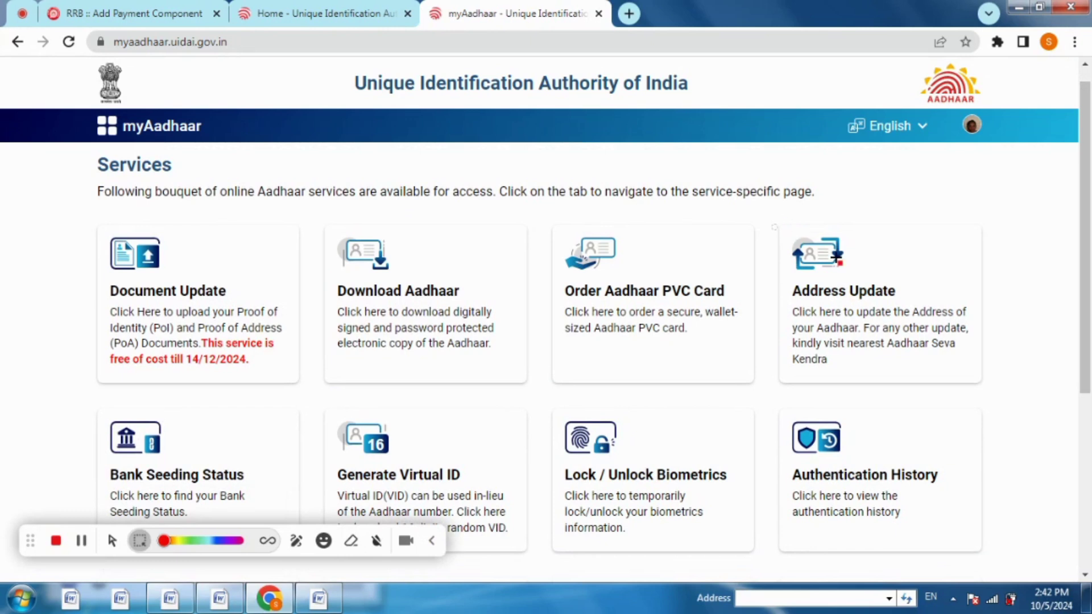
{"action": "left_click_drag", "start_coordinate": [763, 226], "coordinate": [1014, 376]}
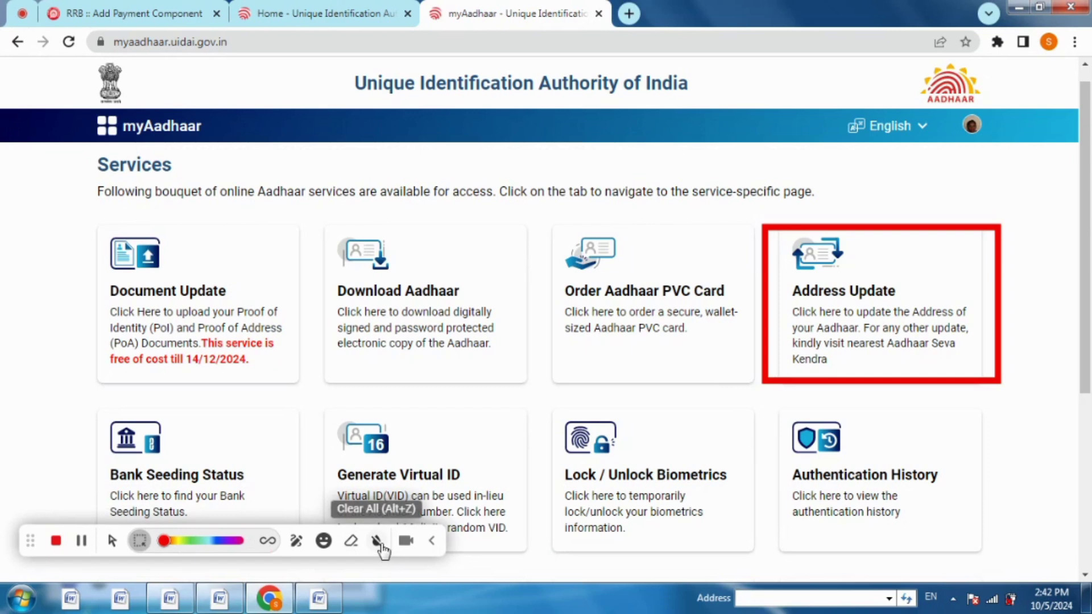
{"action": "left_click", "coordinate": [380, 545]}
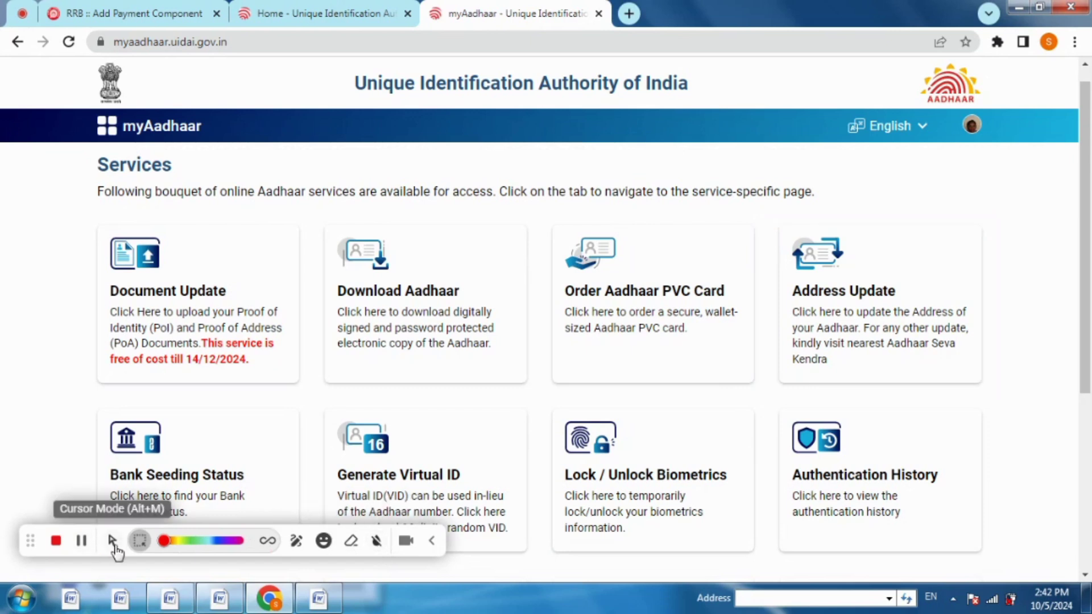
{"action": "left_click", "coordinate": [112, 541]}
{"action": "left_click", "coordinate": [902, 290]}
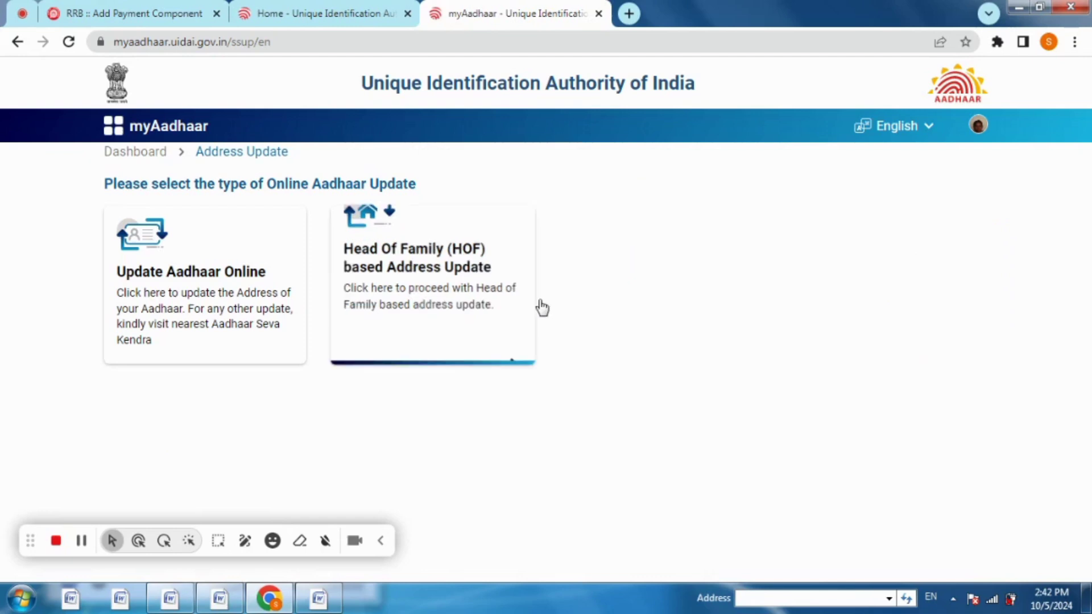
Choose Update Aadhaar Online and proceed with Address selected to the address form
{"action": "left_click", "coordinate": [197, 279]}
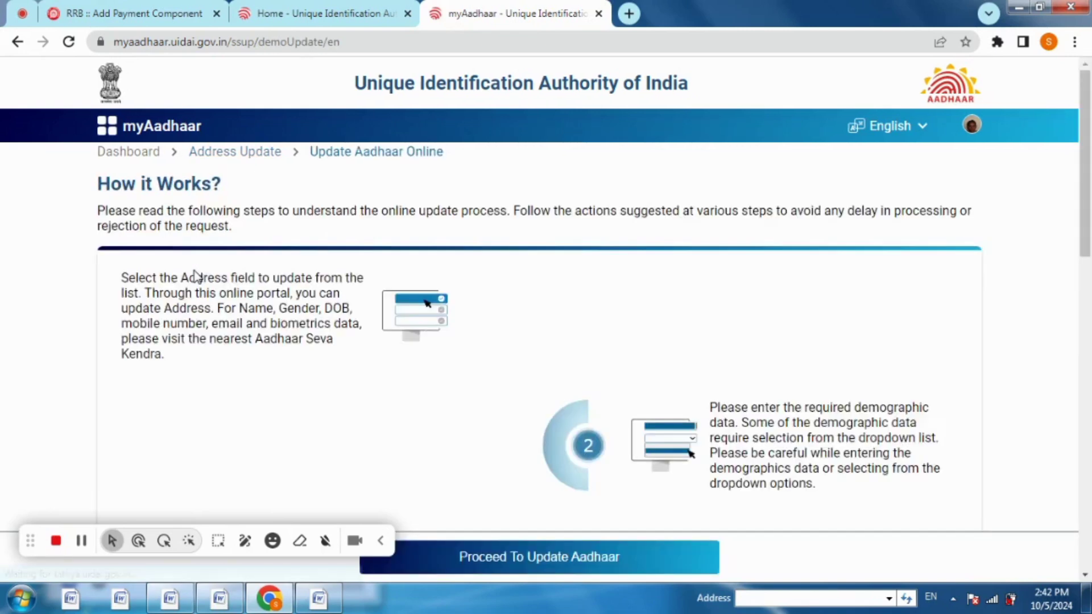
{"action": "left_click", "coordinate": [541, 559]}
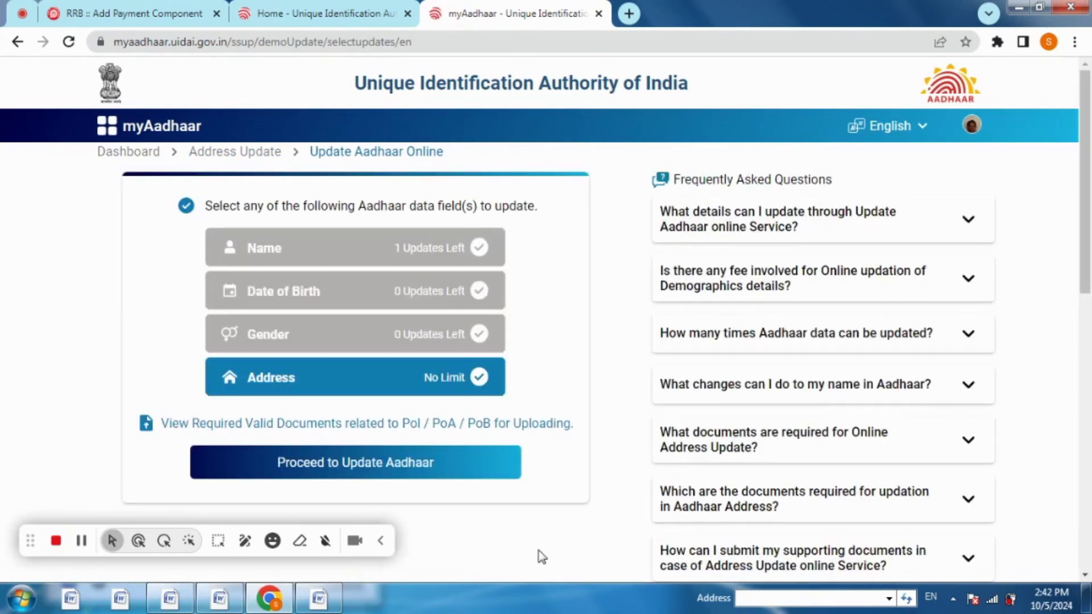
{"action": "left_click", "coordinate": [402, 465]}
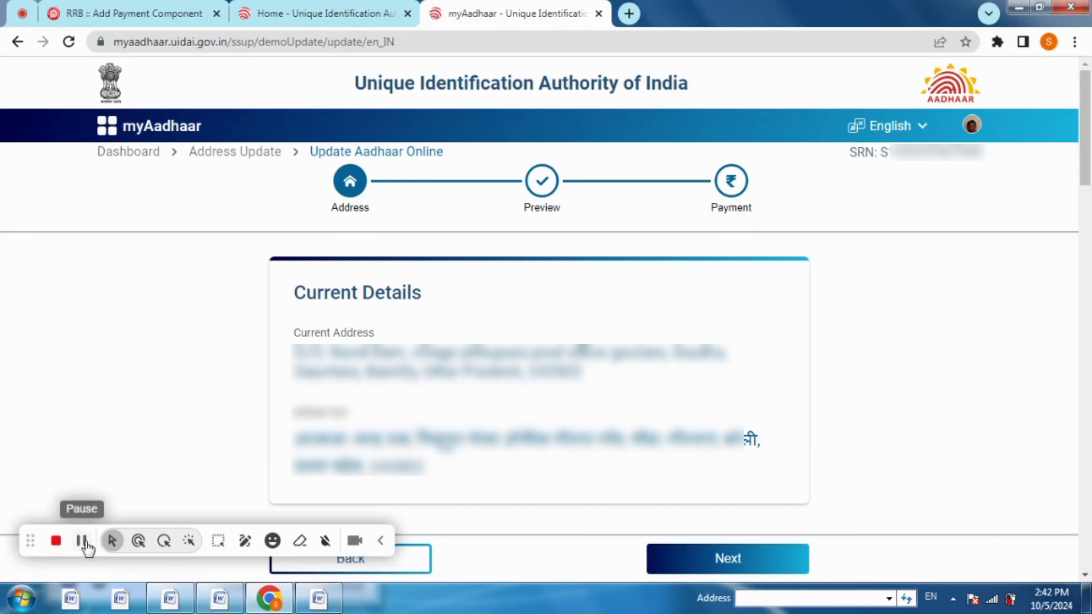
{"action": "scroll", "coordinate": [573, 332], "scroll_direction": "down", "scroll_amount": 5}
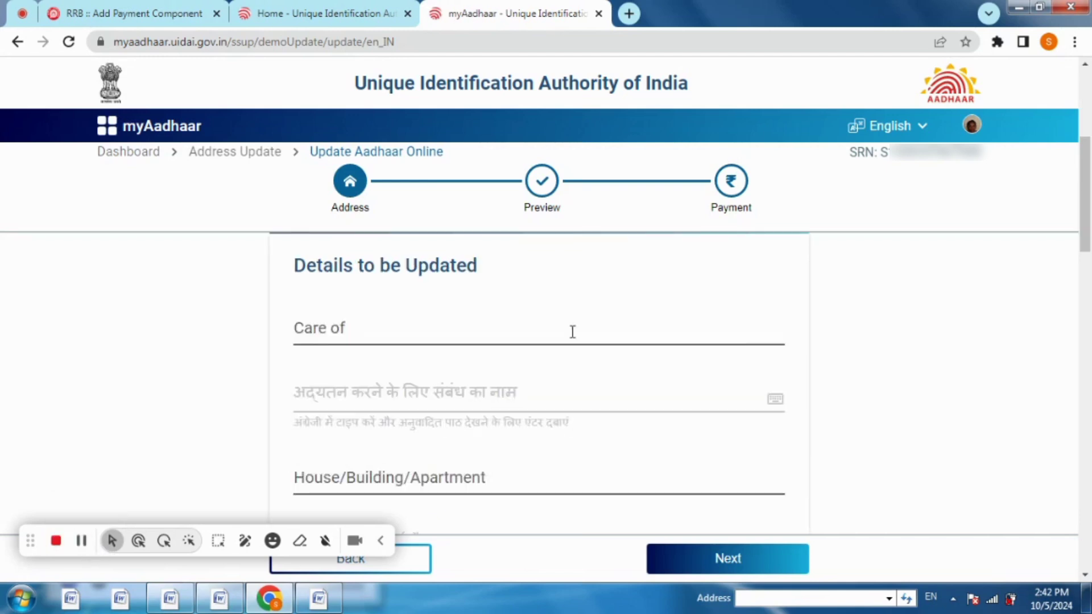
{"action": "left_click", "coordinate": [432, 334]}
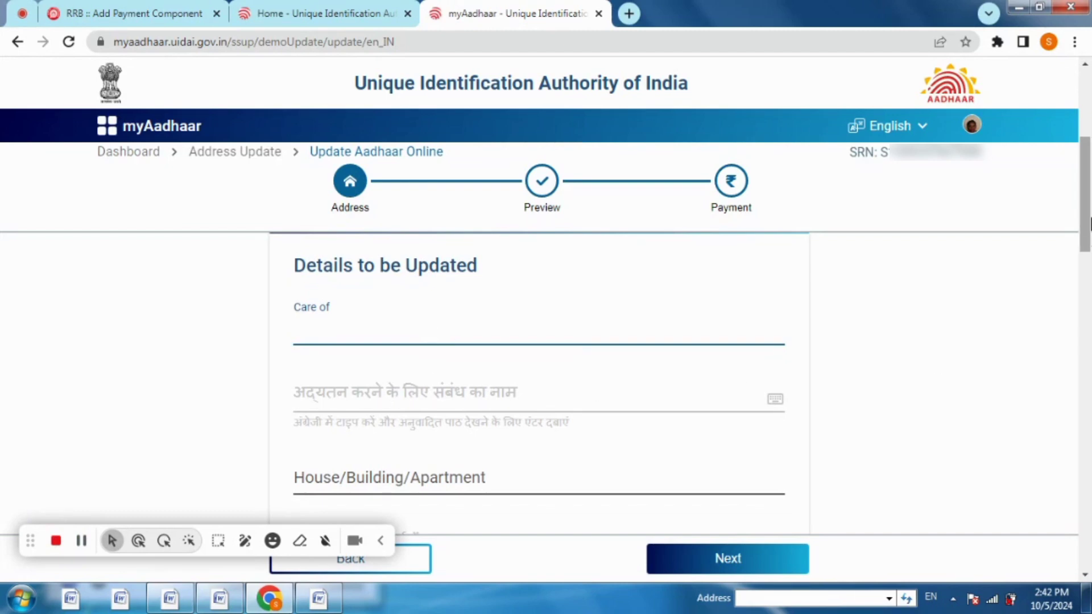
{"action": "left_click_drag", "start_coordinate": [1089, 225], "coordinate": [1089, 309]}
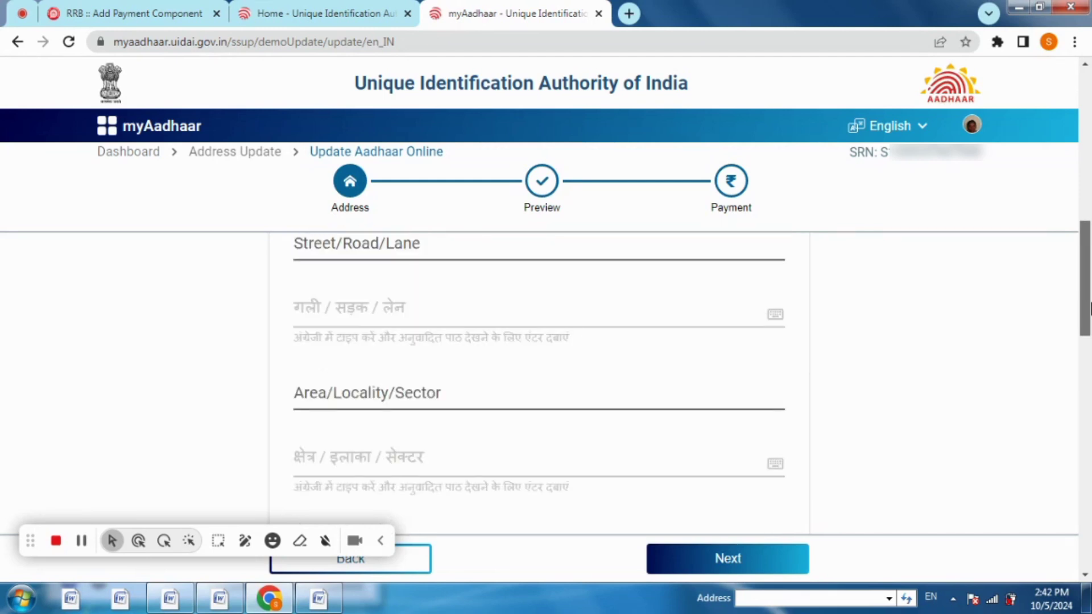
{"action": "left_click_drag", "start_coordinate": [1089, 308], "coordinate": [1089, 309]}
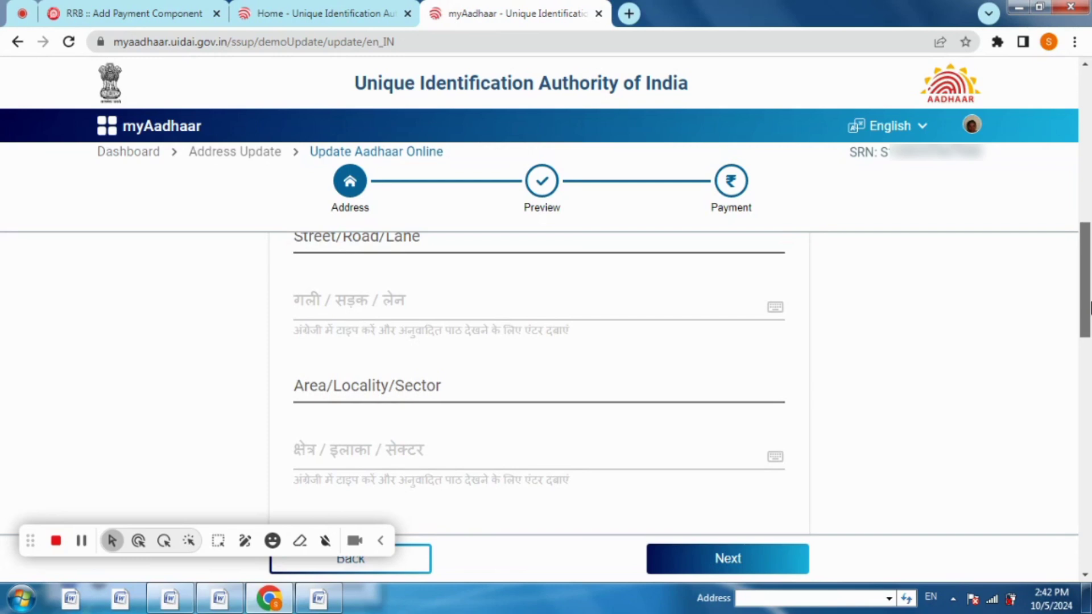
{"action": "left_click_drag", "start_coordinate": [1089, 307], "coordinate": [1089, 378]}
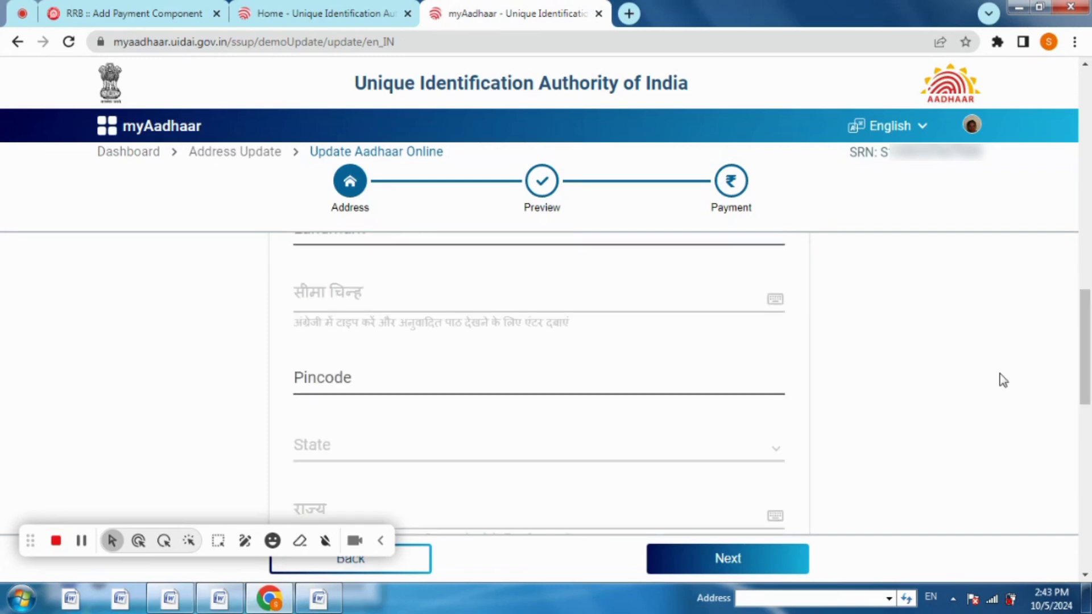
Enter pincode 243201 so Uttar Pradesh fills in, and choose Bareilly as the district
{"action": "left_click", "coordinate": [365, 388]}
{"action": "type", "text": "243201"}
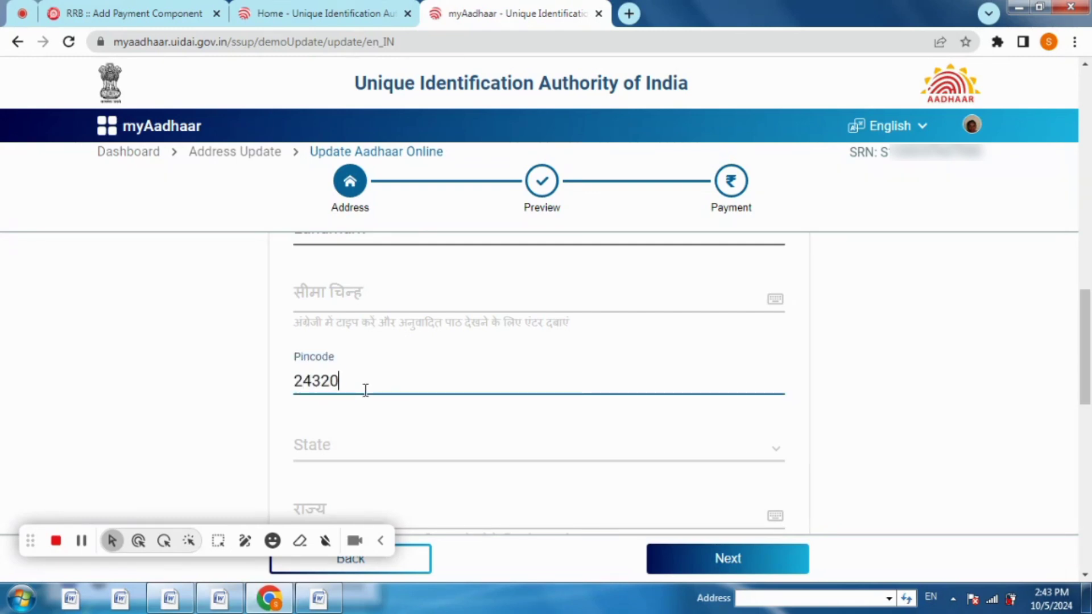
{"action": "left_click", "coordinate": [193, 377]}
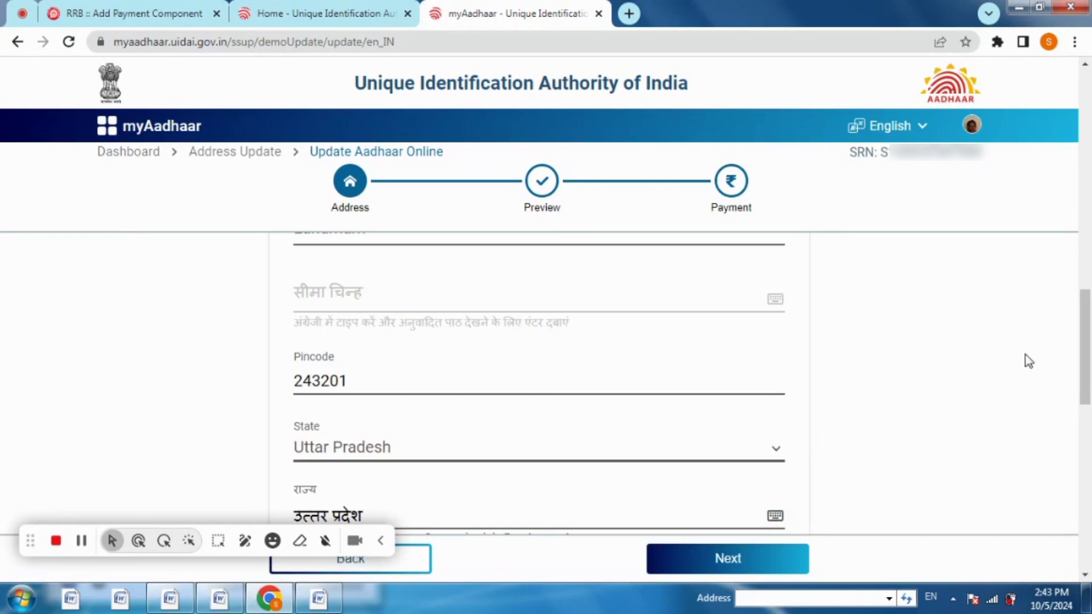
{"action": "scroll", "coordinate": [1087, 381], "scroll_direction": "down", "scroll_amount": 3}
{"action": "scroll", "coordinate": [1088, 384], "scroll_direction": "down", "scroll_amount": 2}
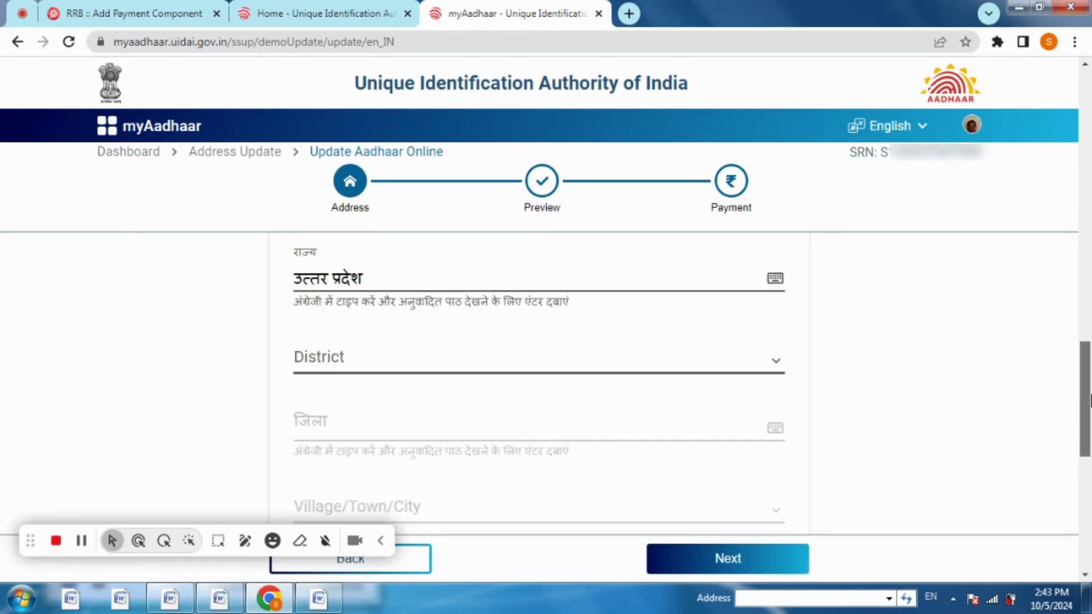
{"action": "left_click", "coordinate": [397, 353]}
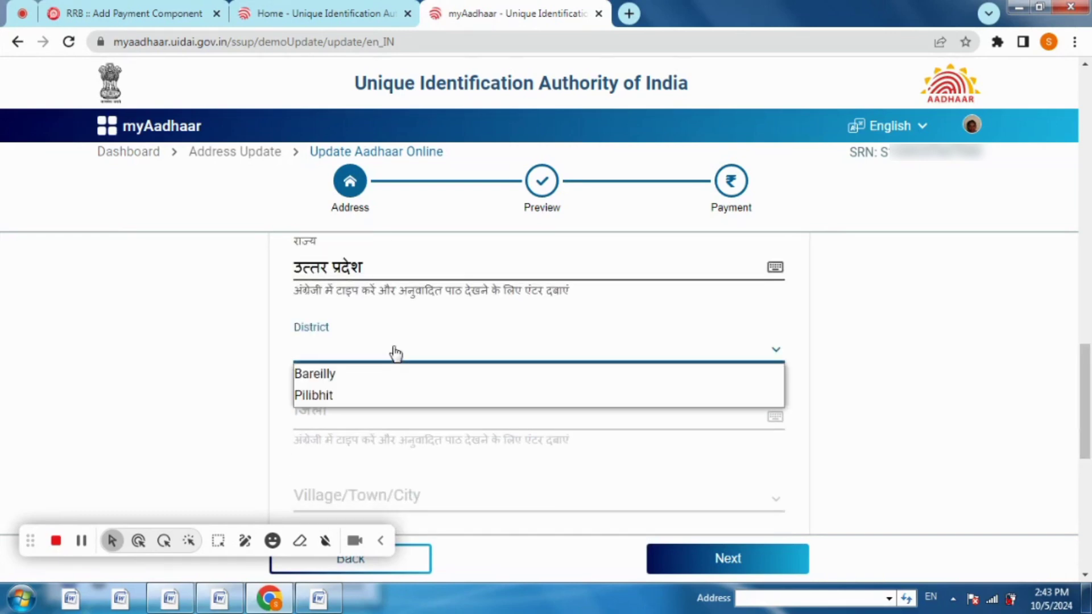
{"action": "left_click", "coordinate": [317, 376]}
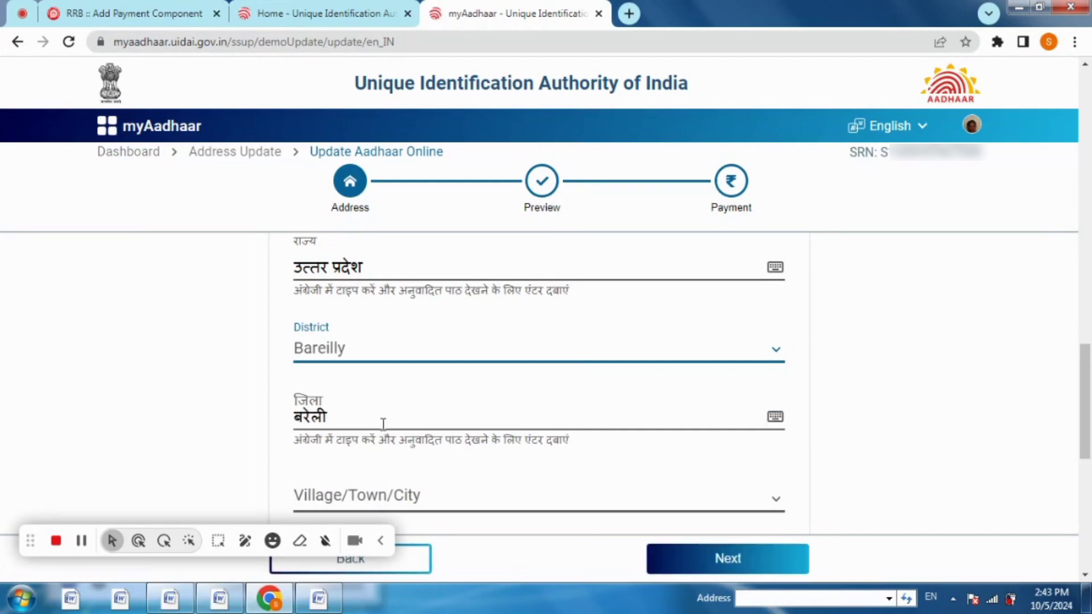
Choose Arsiabojh as the village/town/city and Faridpur as the post office
{"action": "scroll", "coordinate": [1087, 392], "scroll_direction": "down", "scroll_amount": 1}
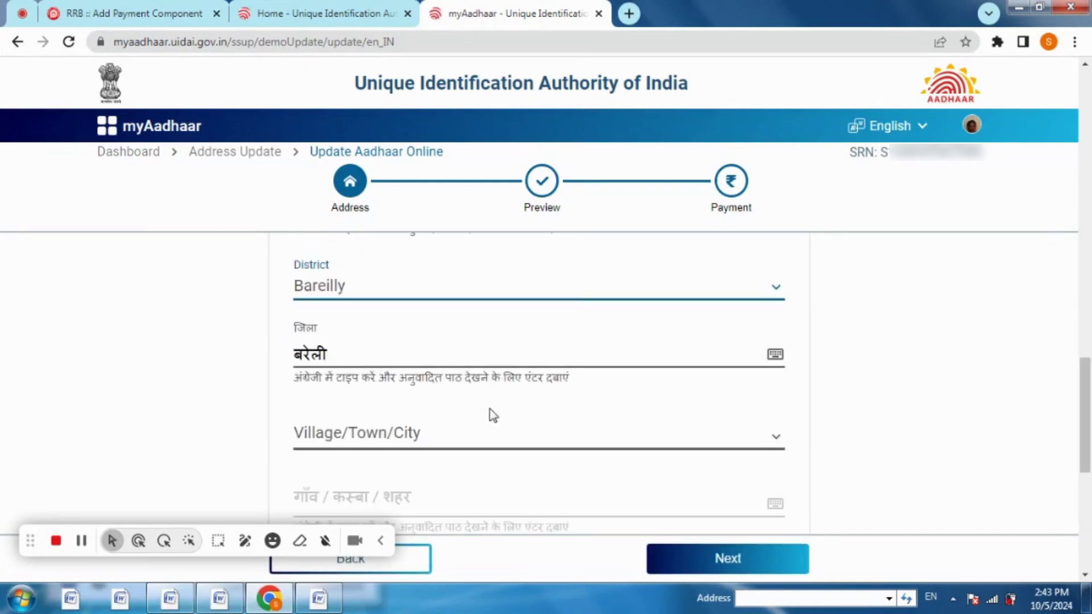
{"action": "left_click", "coordinate": [464, 437]}
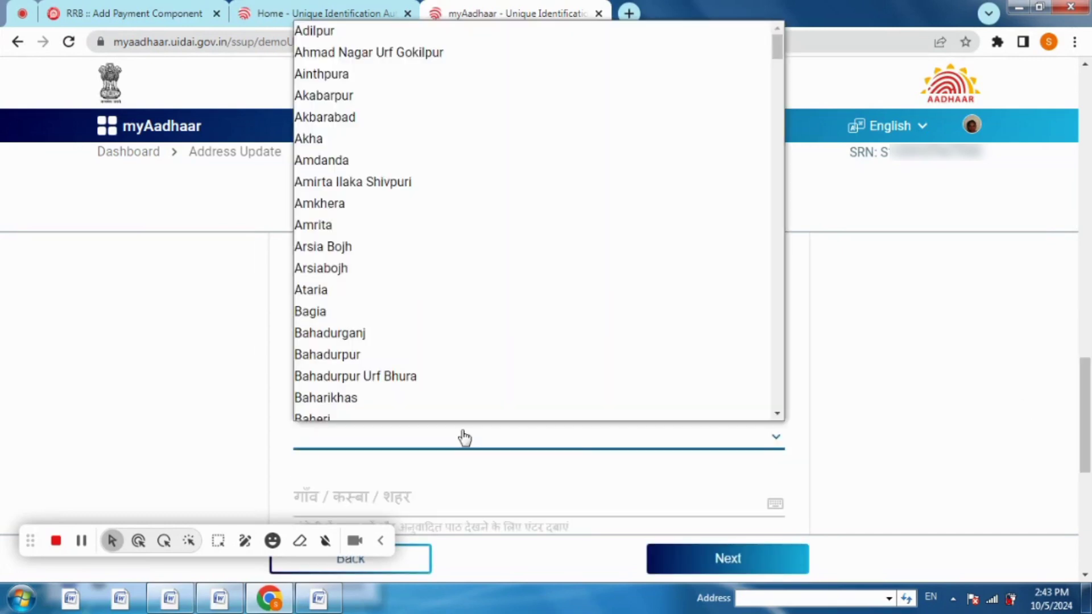
{"action": "left_click", "coordinate": [465, 438]}
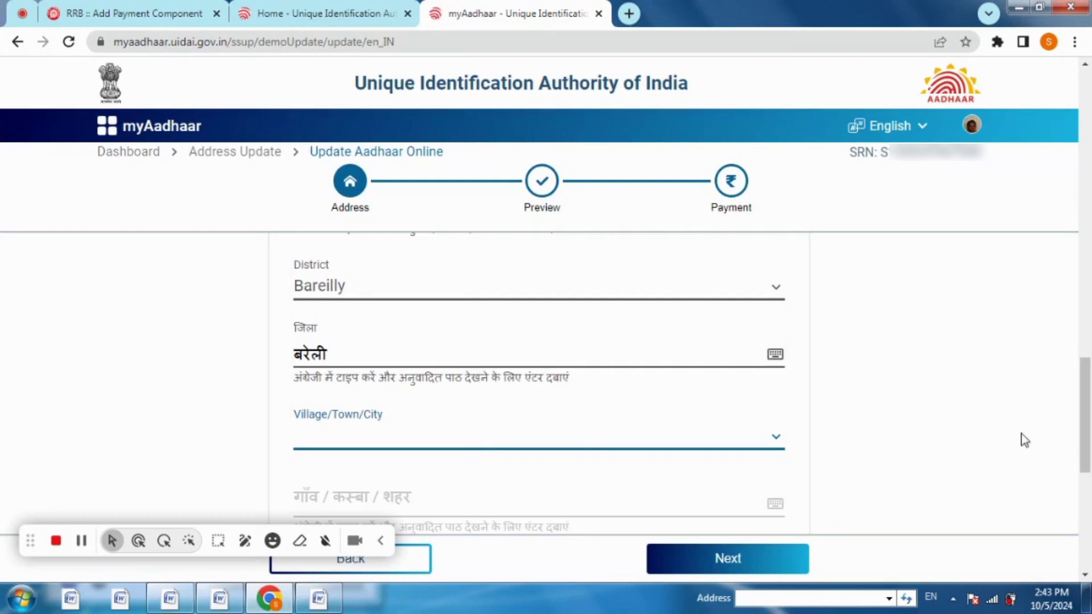
{"action": "scroll", "coordinate": [1088, 440], "scroll_direction": "down", "scroll_amount": 3}
{"action": "left_click_drag", "start_coordinate": [1090, 441], "coordinate": [1089, 458]}
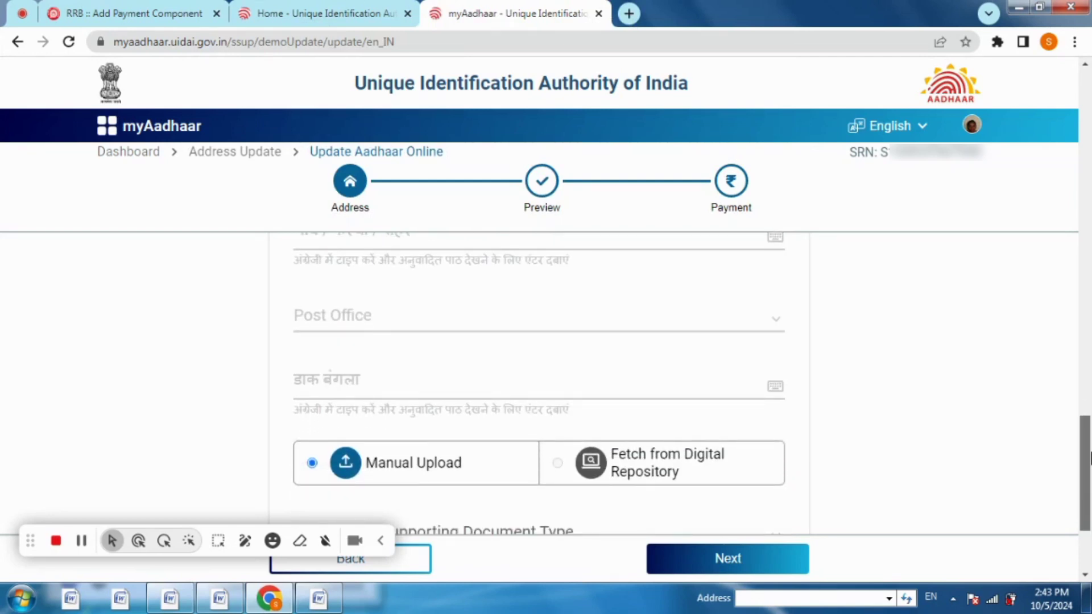
{"action": "mouse_move", "coordinate": [1090, 458]}
{"action": "left_mouse_down"}
{"action": "mouse_move", "coordinate": [1089, 414]}
{"action": "mouse_move", "coordinate": [1089, 441]}
{"action": "left_mouse_up"}
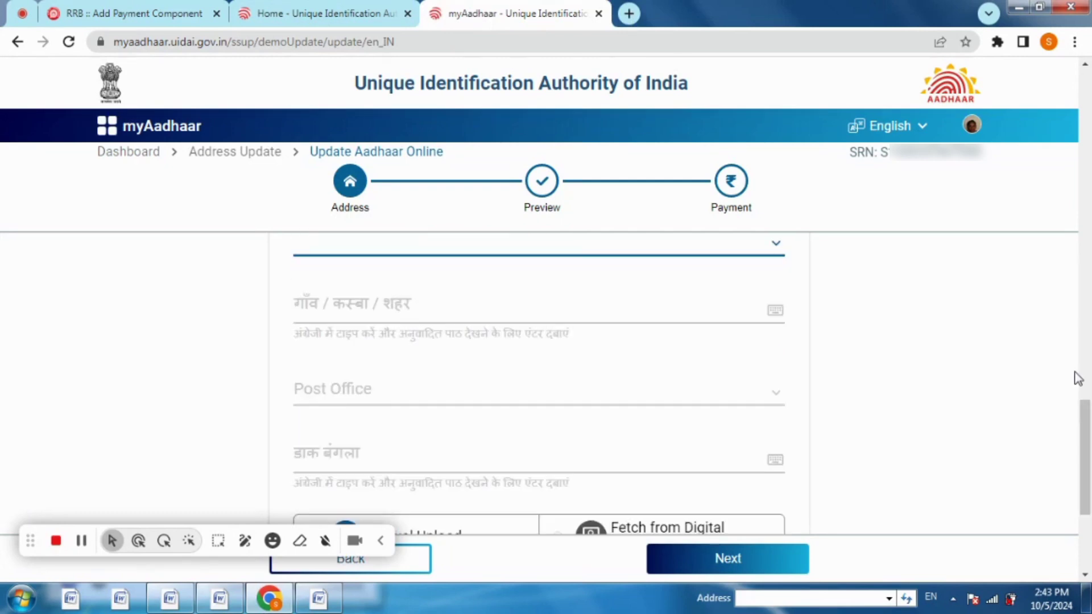
{"action": "scroll", "coordinate": [1088, 386], "scroll_direction": "up", "scroll_amount": 2}
{"action": "left_click", "coordinate": [326, 382]}
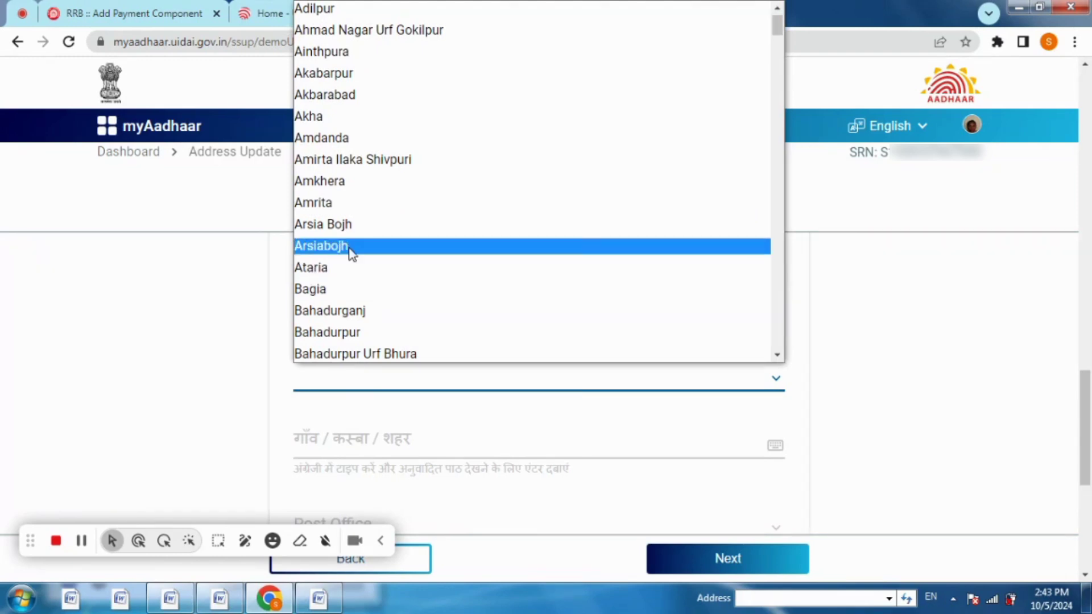
{"action": "left_click", "coordinate": [349, 248]}
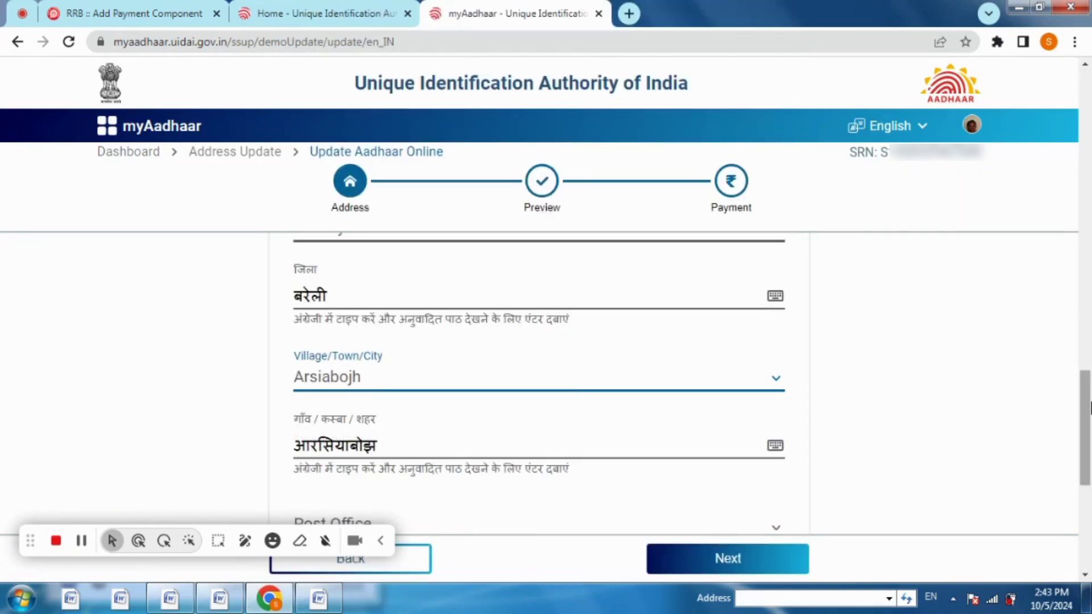
{"action": "scroll", "coordinate": [982, 410], "scroll_direction": "down", "scroll_amount": 2}
{"action": "left_click", "coordinate": [390, 419]}
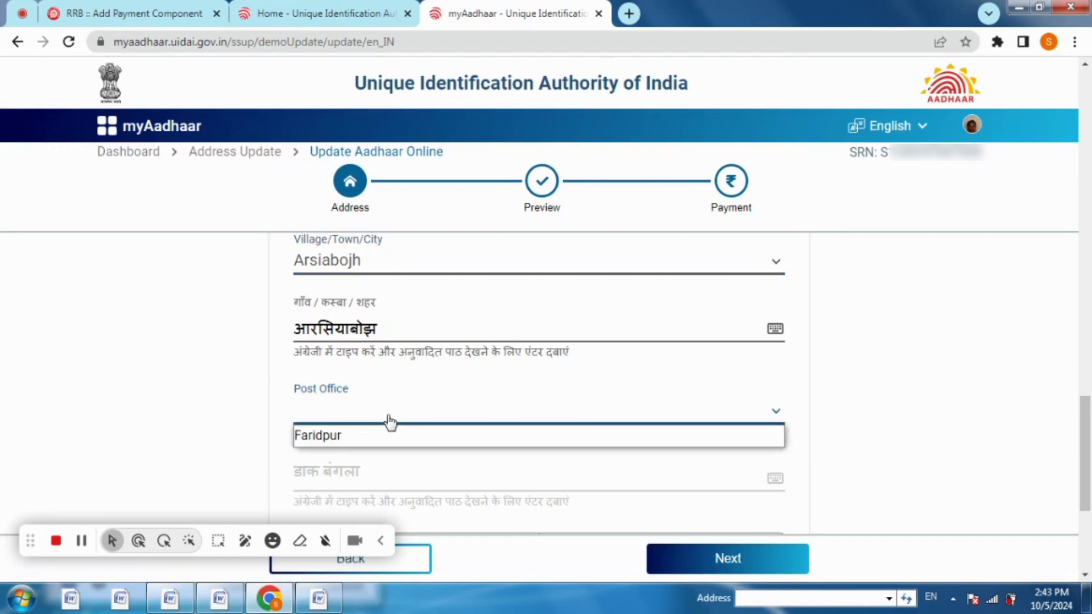
{"action": "left_click", "coordinate": [389, 434]}
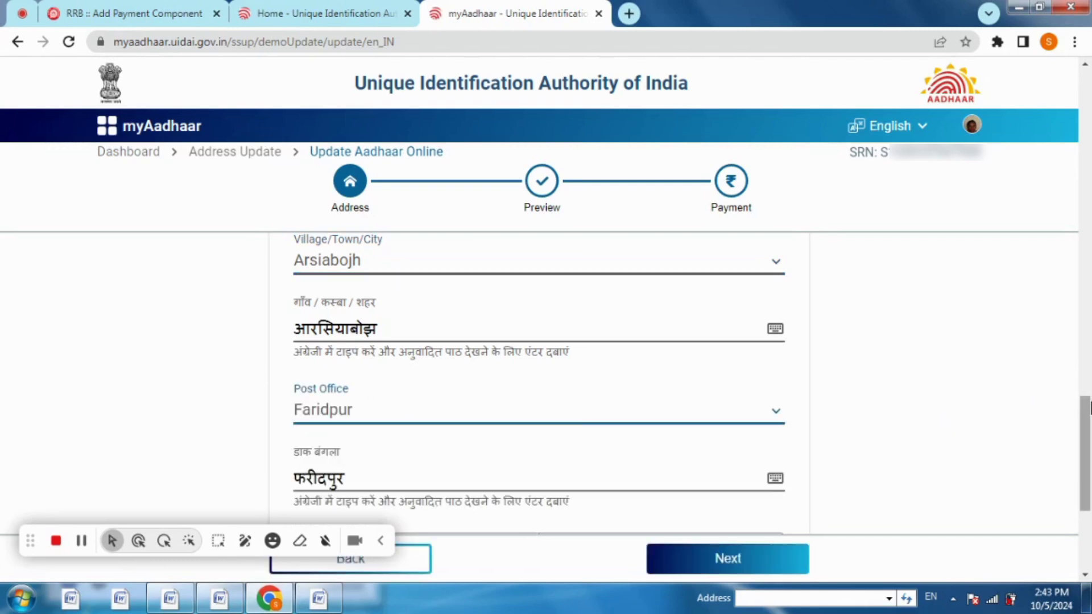
{"action": "scroll", "coordinate": [1088, 455], "scroll_direction": "down", "scroll_amount": 3}
{"action": "scroll", "coordinate": [1088, 455], "scroll_direction": "down", "scroll_amount": 1}
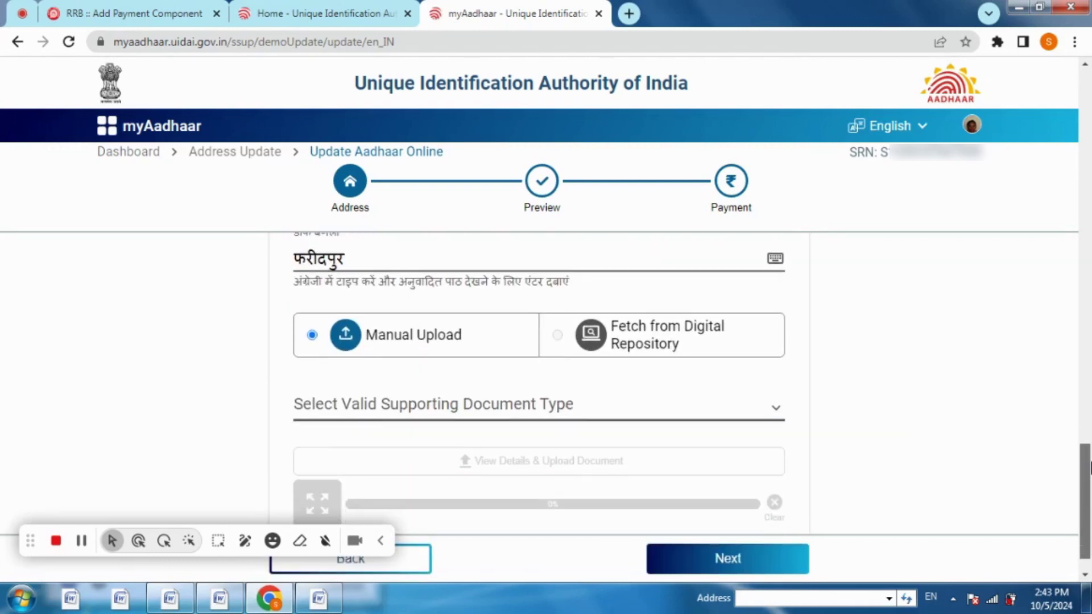
Set the supporting document type to 'Photo ID Card / Certificate with photo issued by Central Govt / State Govt'
{"action": "left_click", "coordinate": [526, 411]}
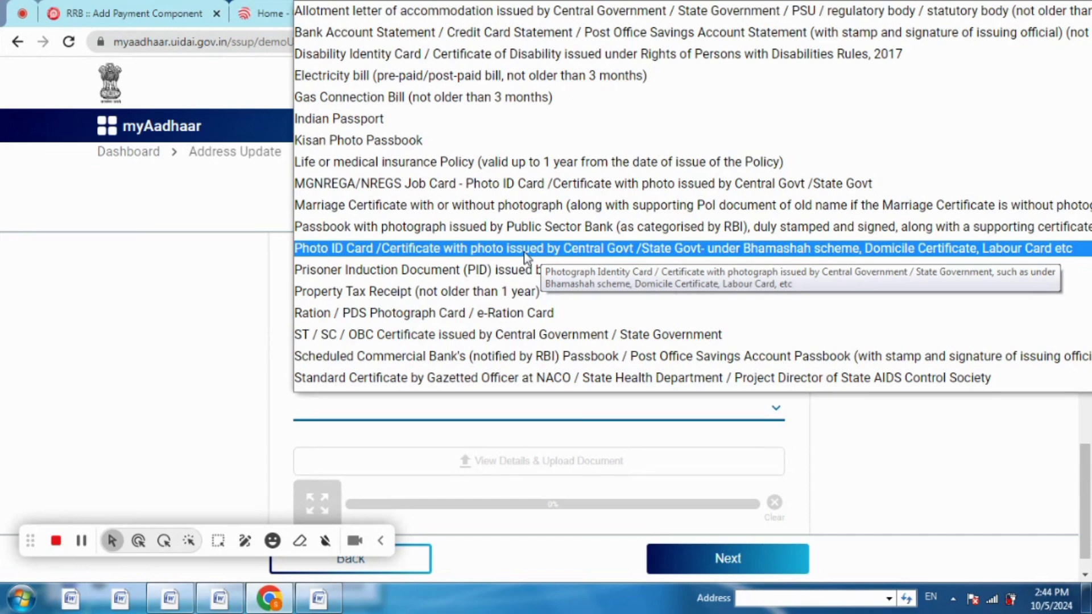
{"action": "left_click", "coordinate": [166, 282]}
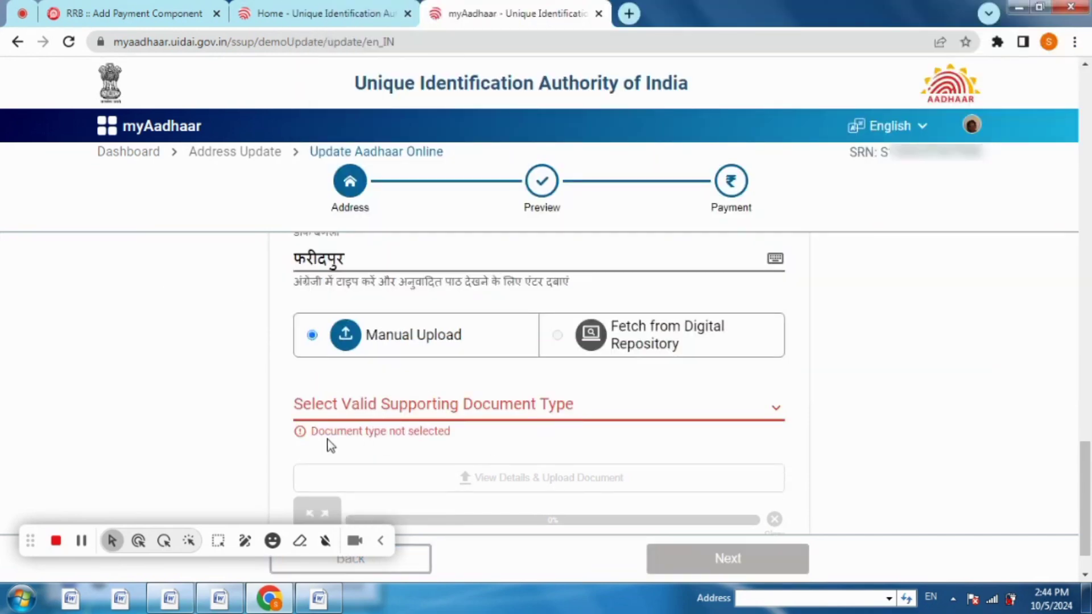
{"action": "left_click", "coordinate": [82, 540]}
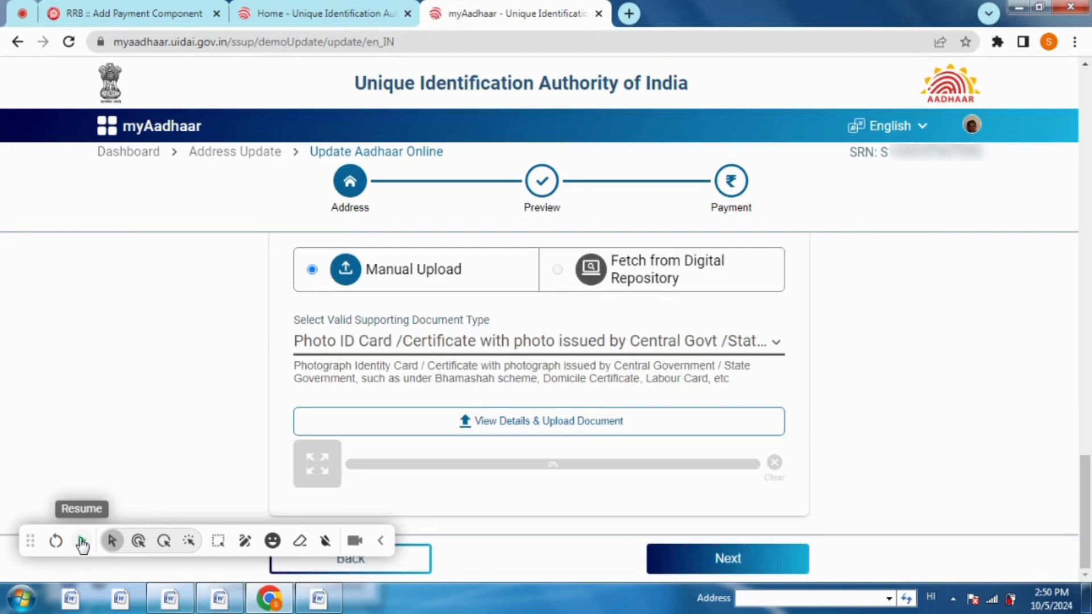
{"action": "left_click", "coordinate": [82, 544]}
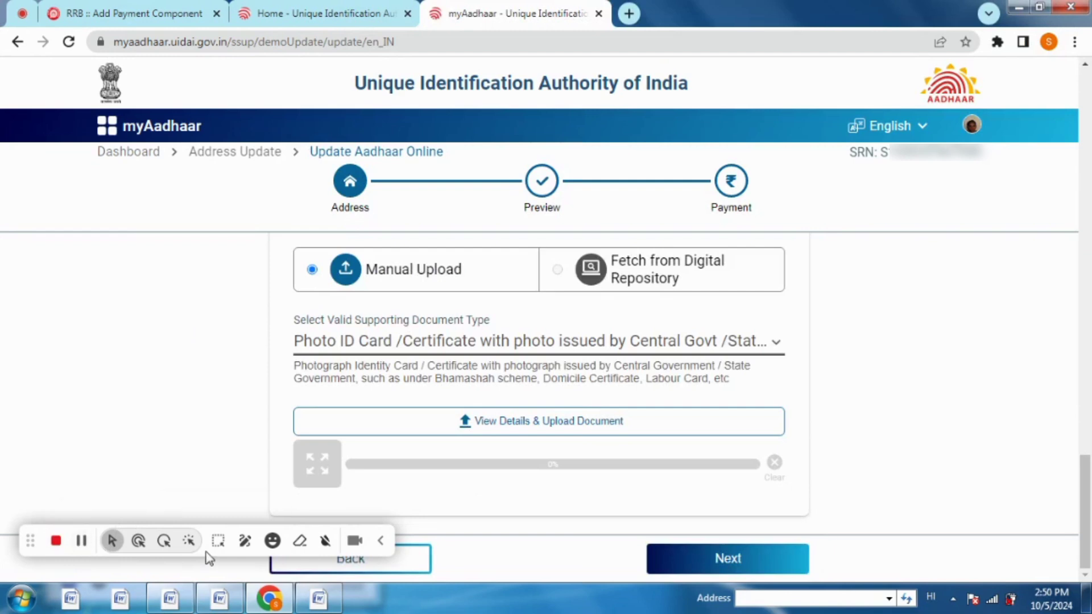
{"action": "left_click", "coordinate": [217, 541]}
{"action": "left_click_drag", "start_coordinate": [433, 403], "coordinate": [651, 440]}
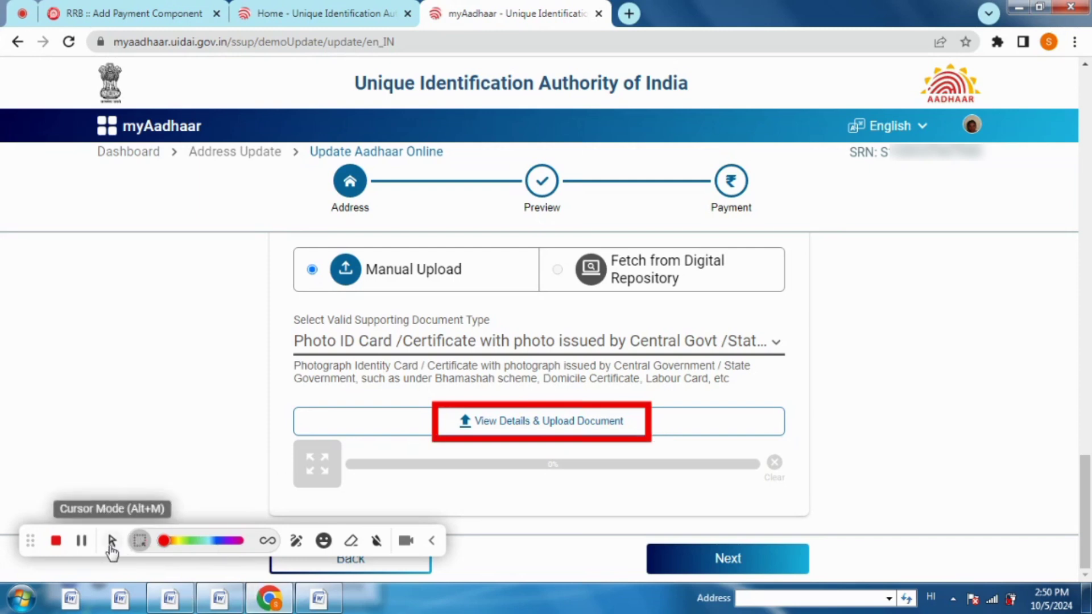
With the photo ID document uploaded at 100%, continue to the Preview step
{"action": "left_click", "coordinate": [111, 541]}
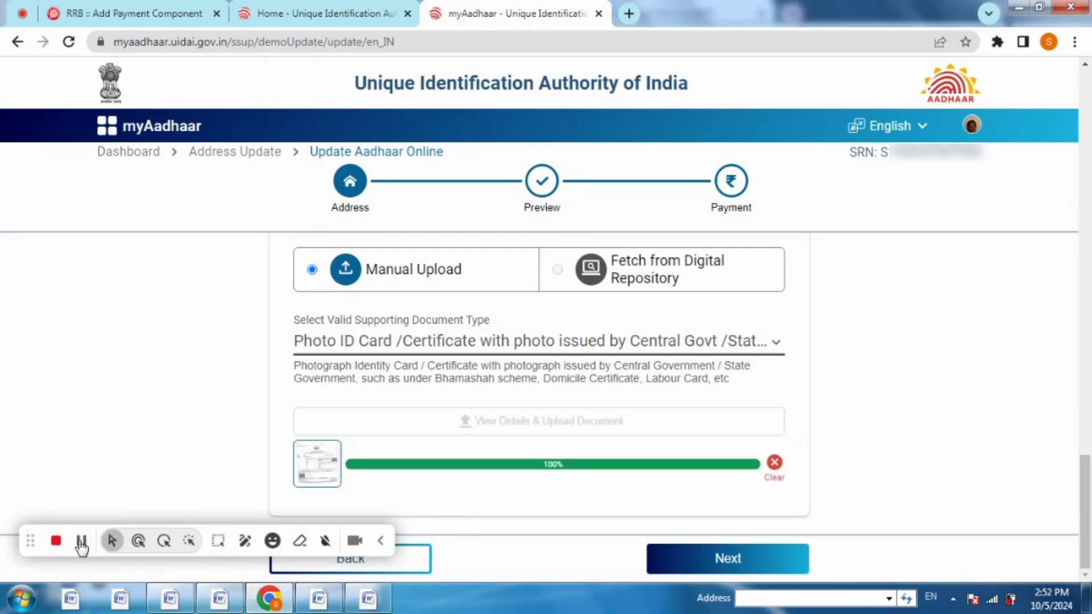
{"action": "left_click", "coordinate": [218, 540]}
{"action": "mouse_move", "coordinate": [274, 405]}
{"action": "left_mouse_down"}
{"action": "mouse_move", "coordinate": [627, 483]}
{"action": "mouse_move", "coordinate": [852, 492]}
{"action": "left_mouse_up"}
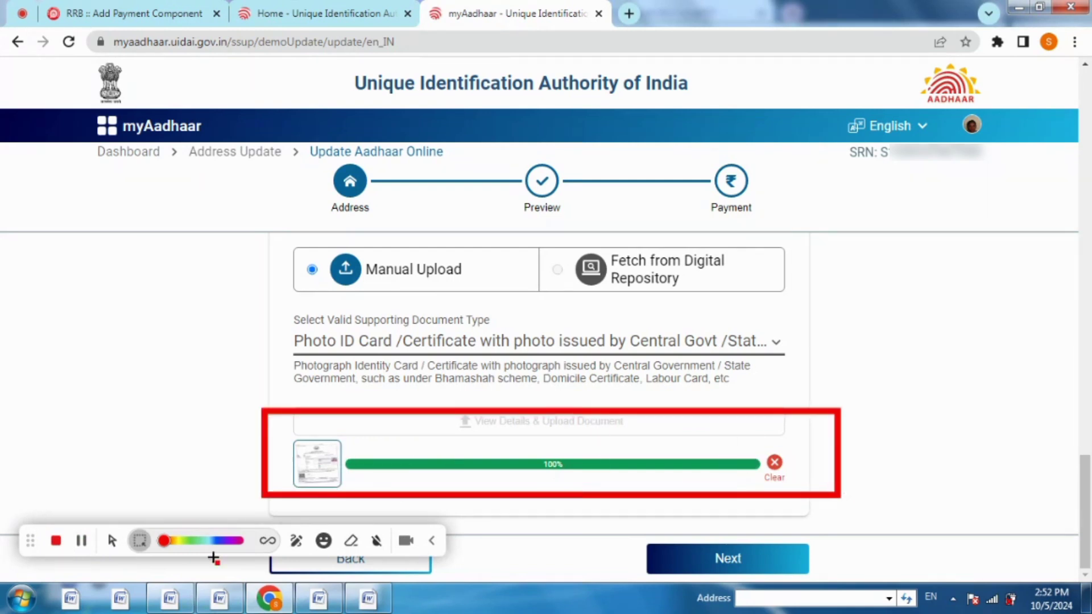
{"action": "left_click", "coordinate": [375, 543]}
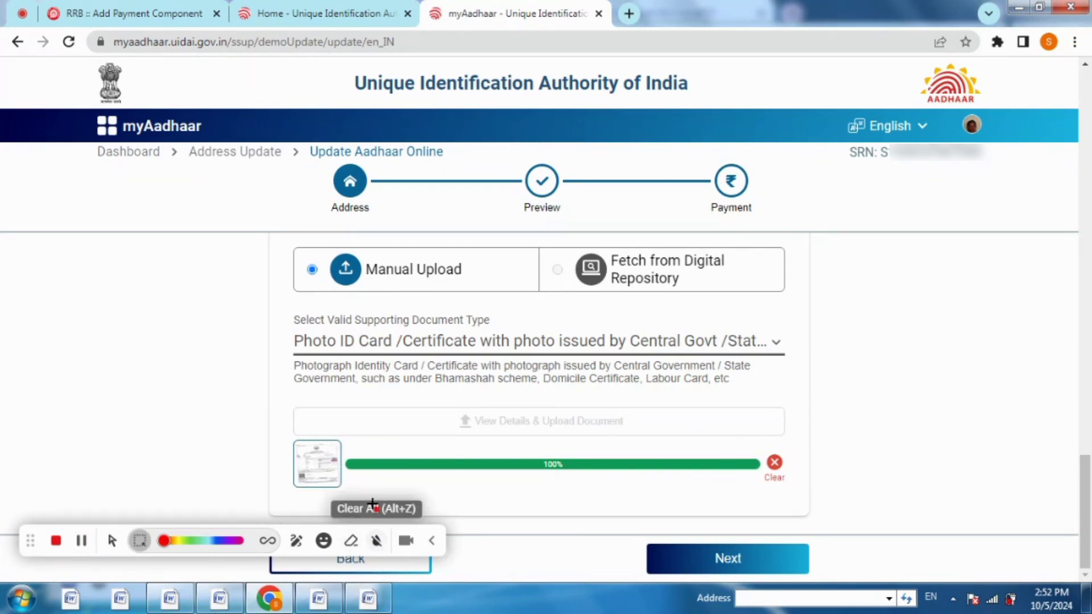
{"action": "left_click", "coordinate": [111, 542]}
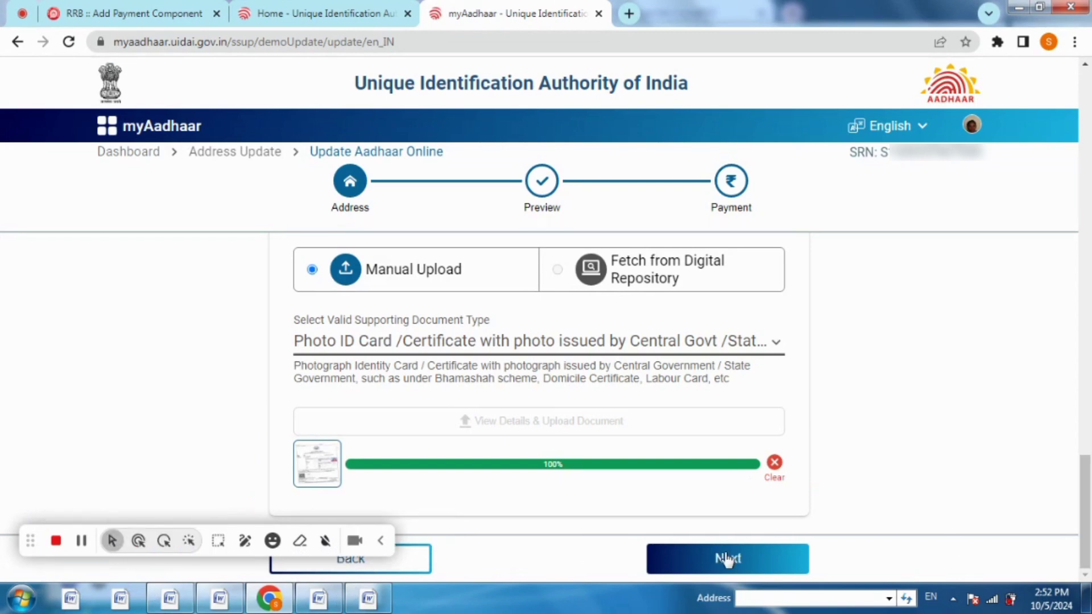
{"action": "left_click", "coordinate": [82, 546]}
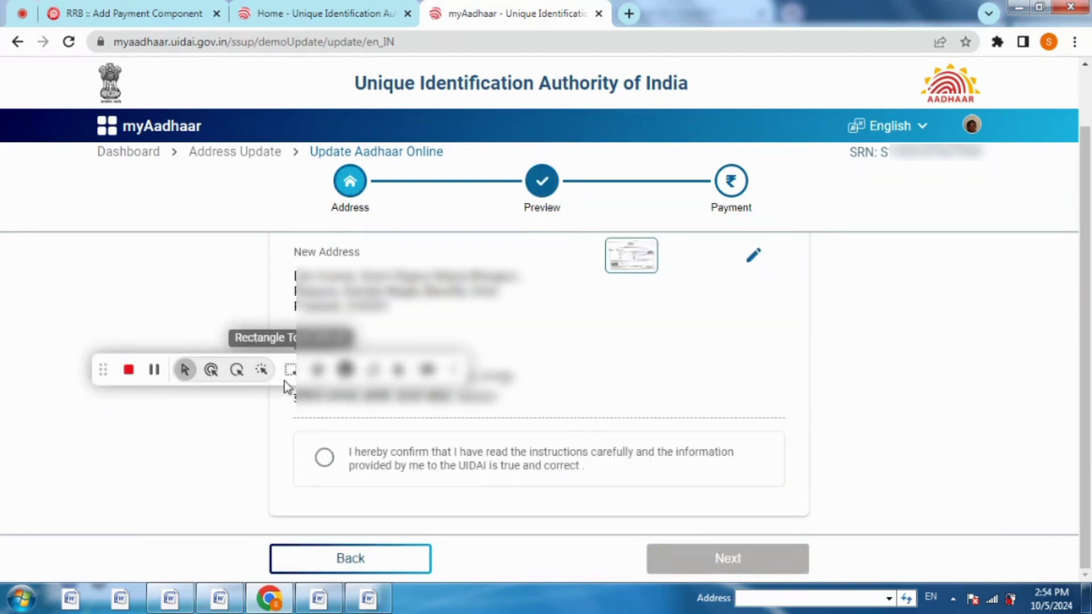
Confirm the declaration for the previewed new address and continue to the Rs. 50 Payment step
{"action": "left_click_drag", "start_coordinate": [103, 370], "coordinate": [7, 503]}
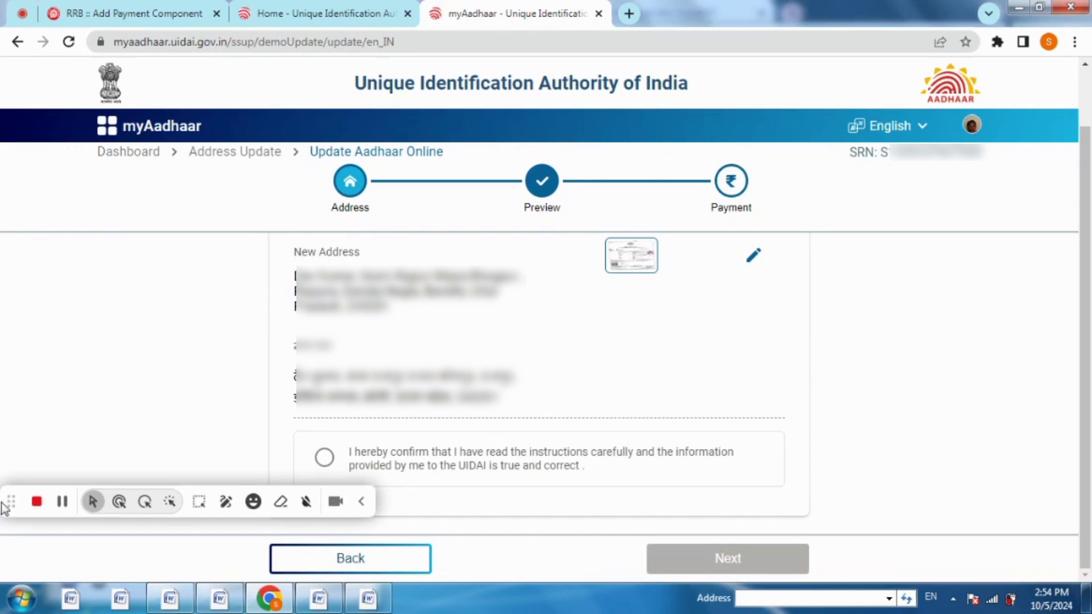
{"action": "left_click", "coordinate": [198, 501]}
{"action": "left_click_drag", "start_coordinate": [246, 254], "coordinate": [567, 435]}
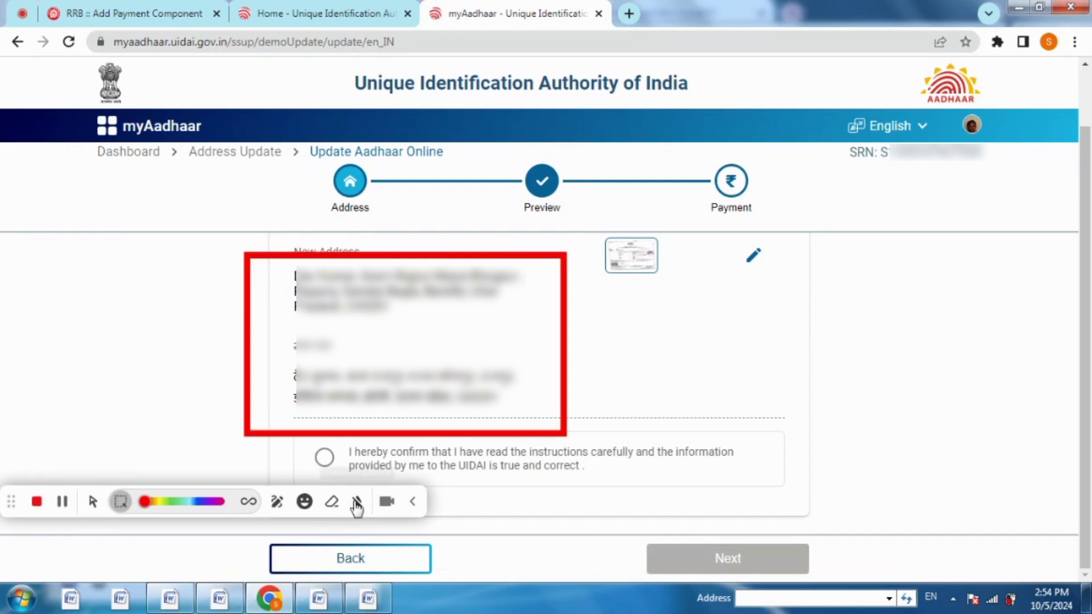
{"action": "left_click", "coordinate": [357, 501]}
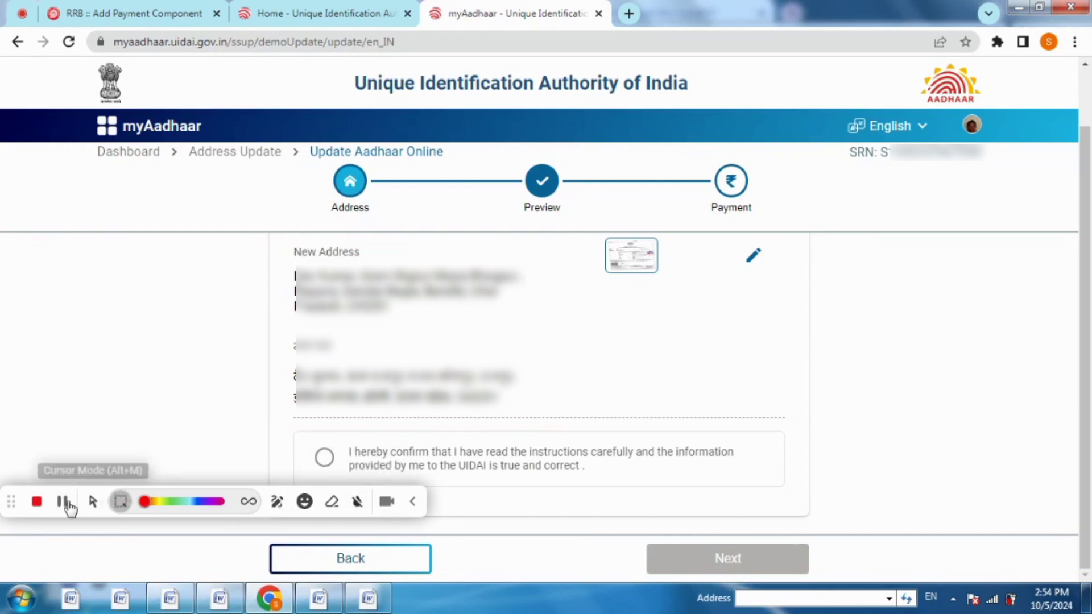
{"action": "left_click", "coordinate": [91, 502]}
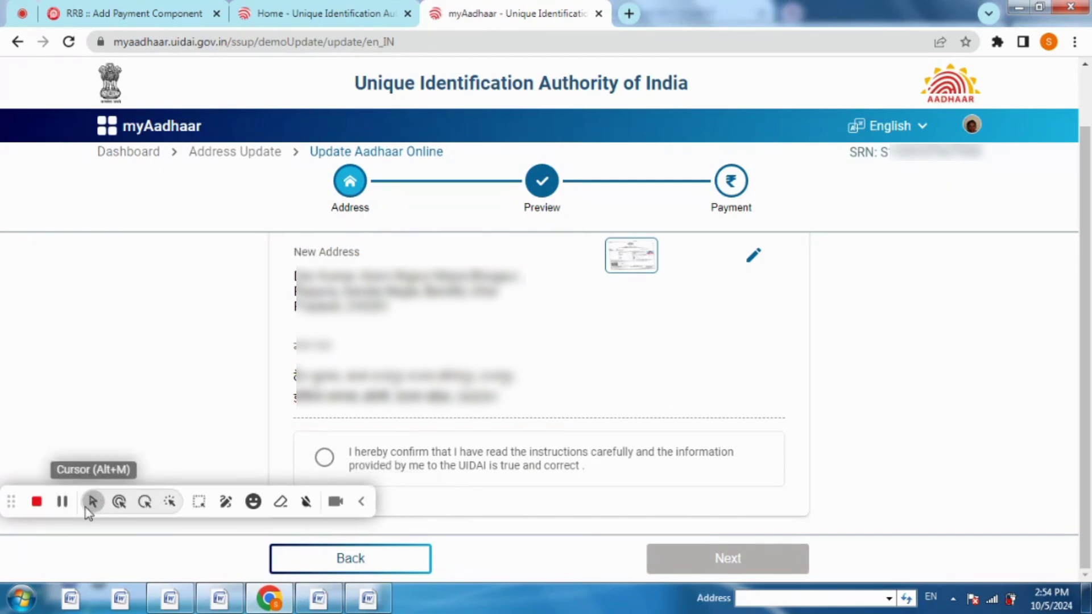
{"action": "left_click", "coordinate": [325, 457]}
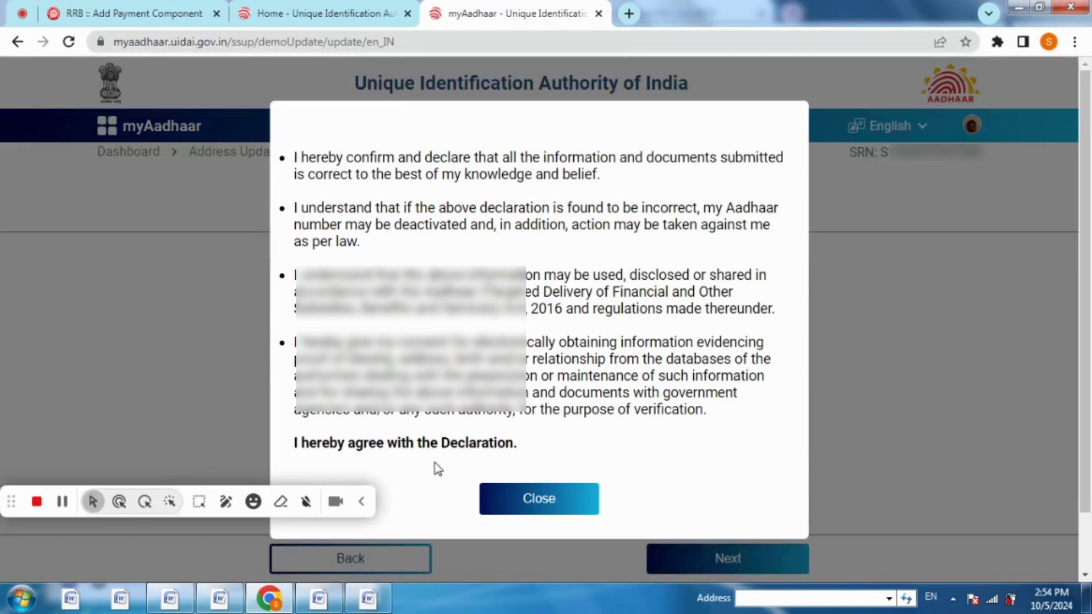
{"action": "left_click", "coordinate": [519, 498]}
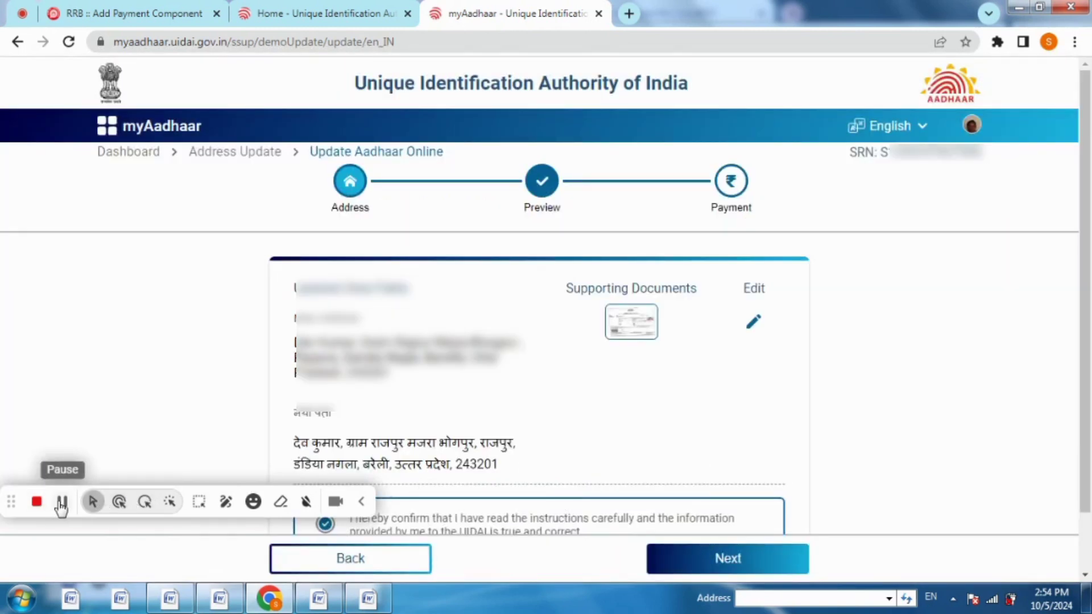
{"action": "scroll", "coordinate": [356, 502], "scroll_direction": "down", "scroll_amount": 2}
{"action": "left_click", "coordinate": [724, 562]}
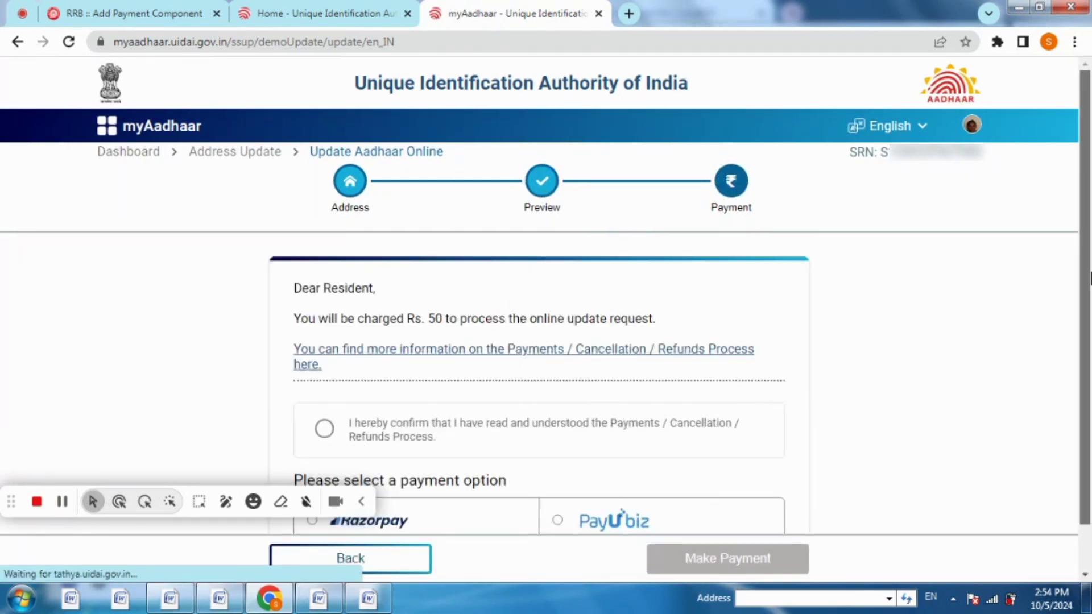
Accept the payments and refunds terms and start the Rs. 50 payment through PayU biz
{"action": "scroll", "coordinate": [1012, 347], "scroll_direction": "down", "scroll_amount": 2}
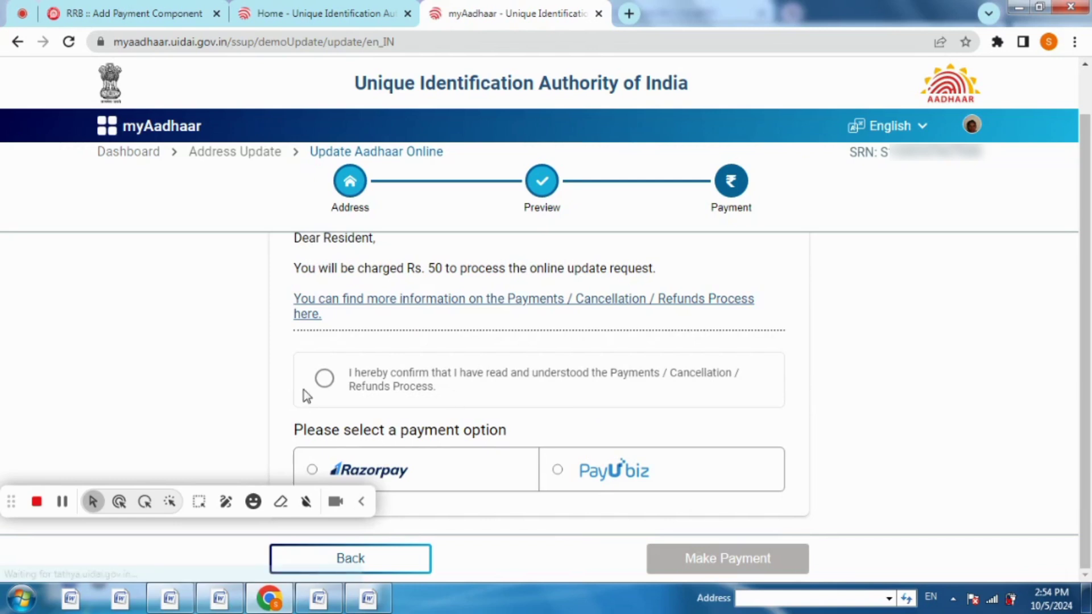
{"action": "left_click", "coordinate": [324, 380]}
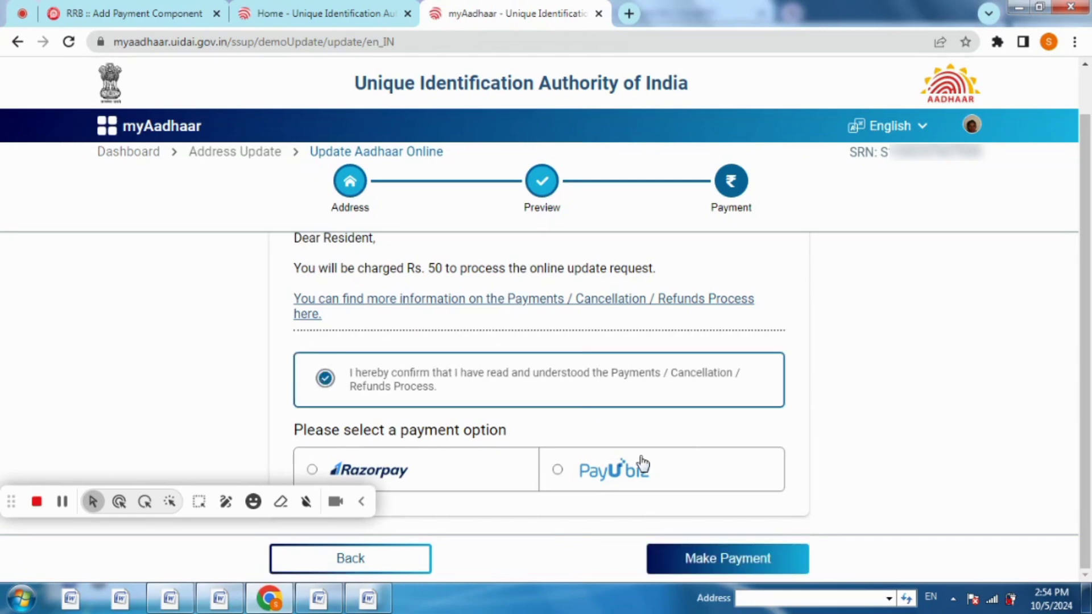
{"action": "left_click", "coordinate": [722, 558]}
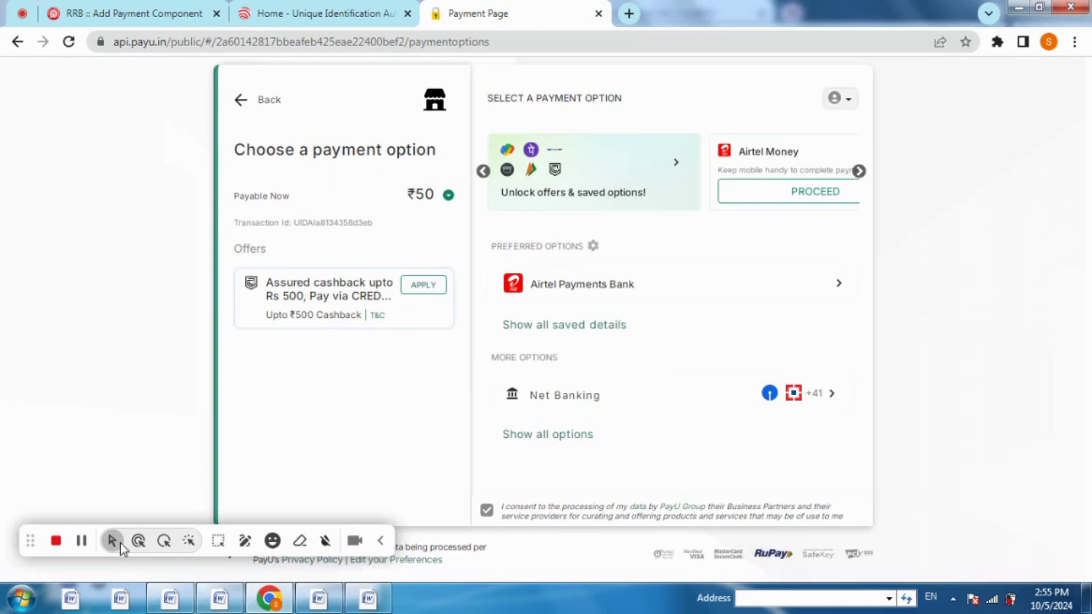
Pay ₹50 on PayU and return to myAadhaar's transaction success screen
{"action": "left_click", "coordinate": [82, 540]}
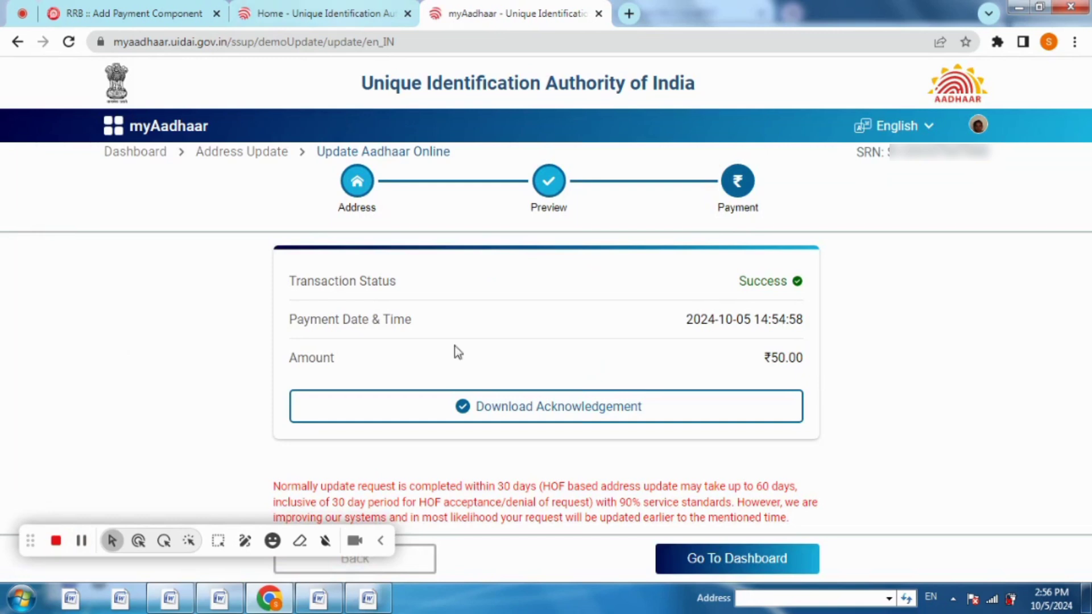
Download the acknowledgement slip and open the acknowledgementSlip PDF from Chrome's download bar
{"action": "left_click", "coordinate": [481, 407]}
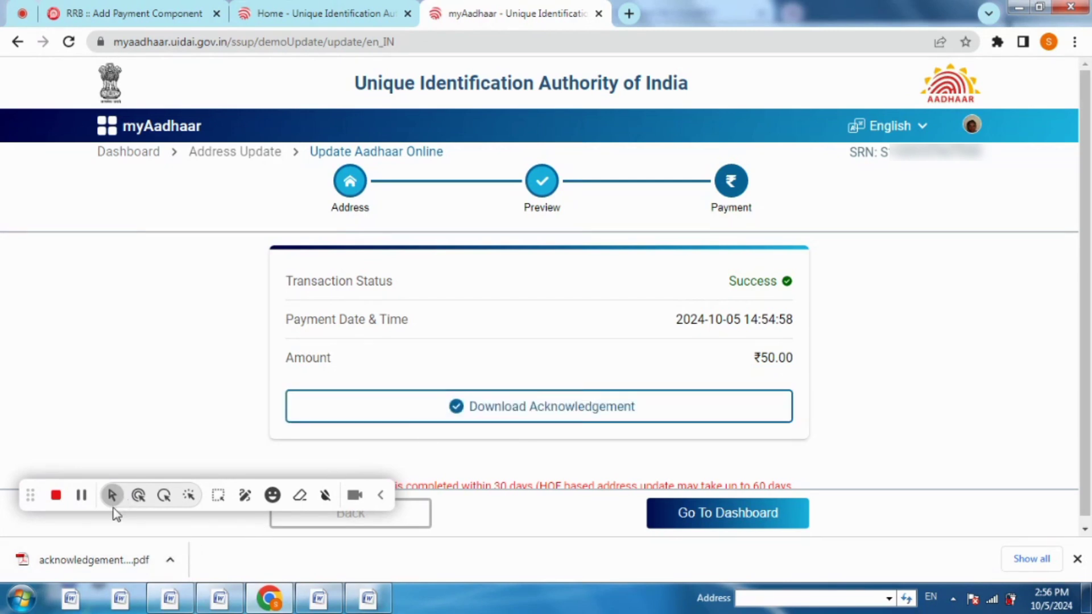
{"action": "left_click", "coordinate": [80, 496]}
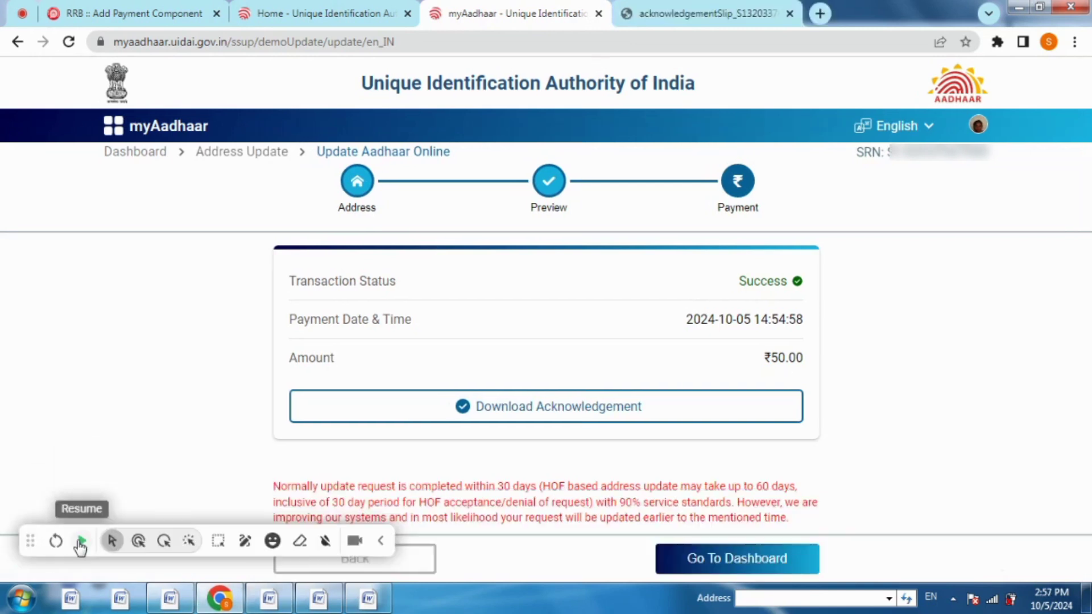
{"action": "left_click", "coordinate": [82, 540]}
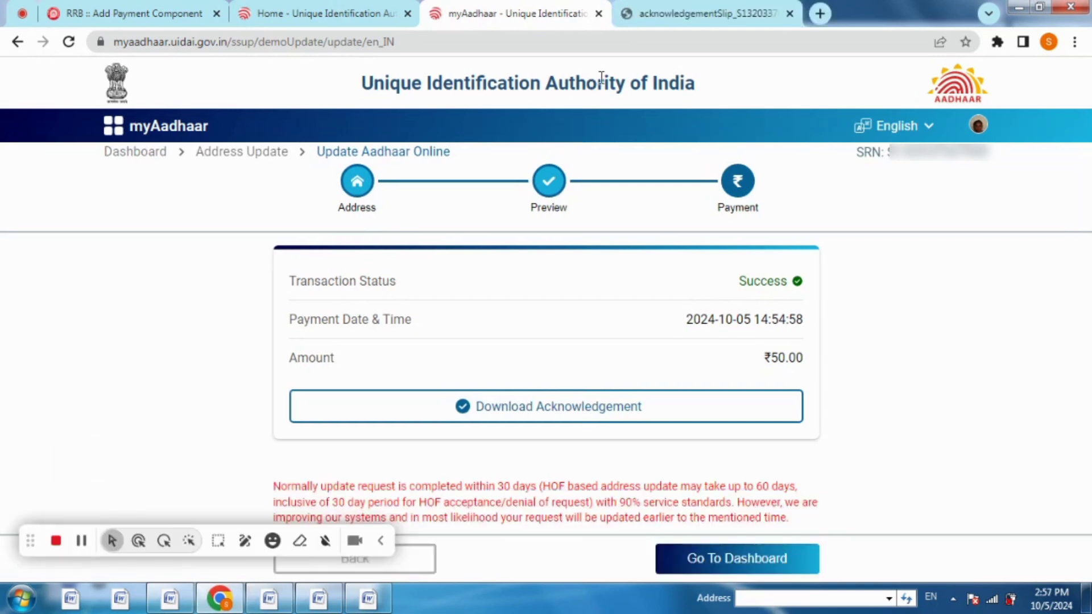
View the acknowledgementSlip PDF showing INR 50.00 paid for an ADDRESS request, and select its SRN
{"action": "left_click", "coordinate": [691, 13]}
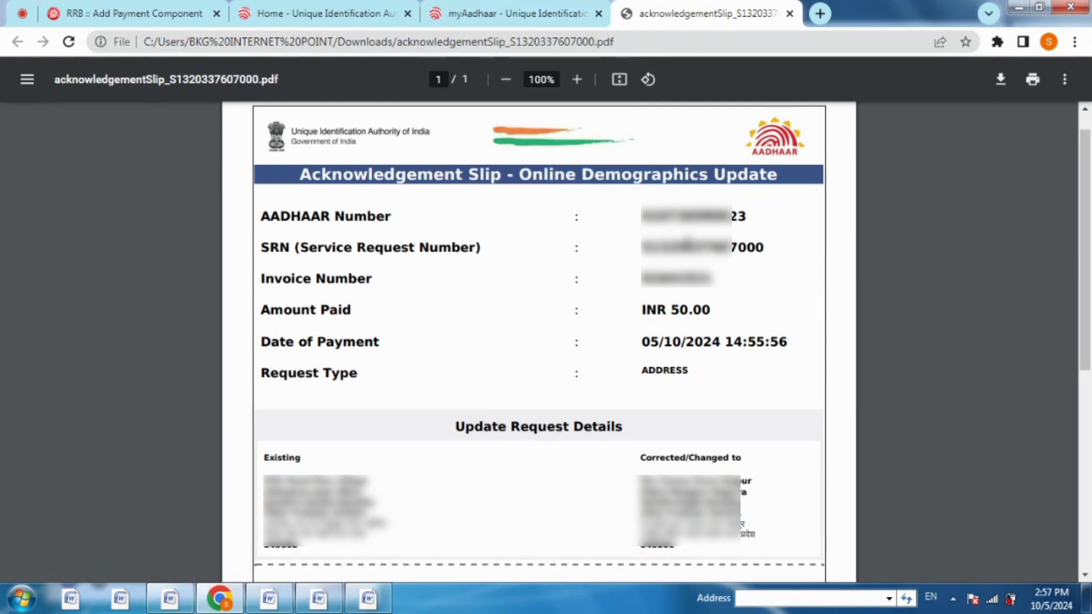
{"action": "left_click_drag", "start_coordinate": [639, 251], "coordinate": [766, 247]}
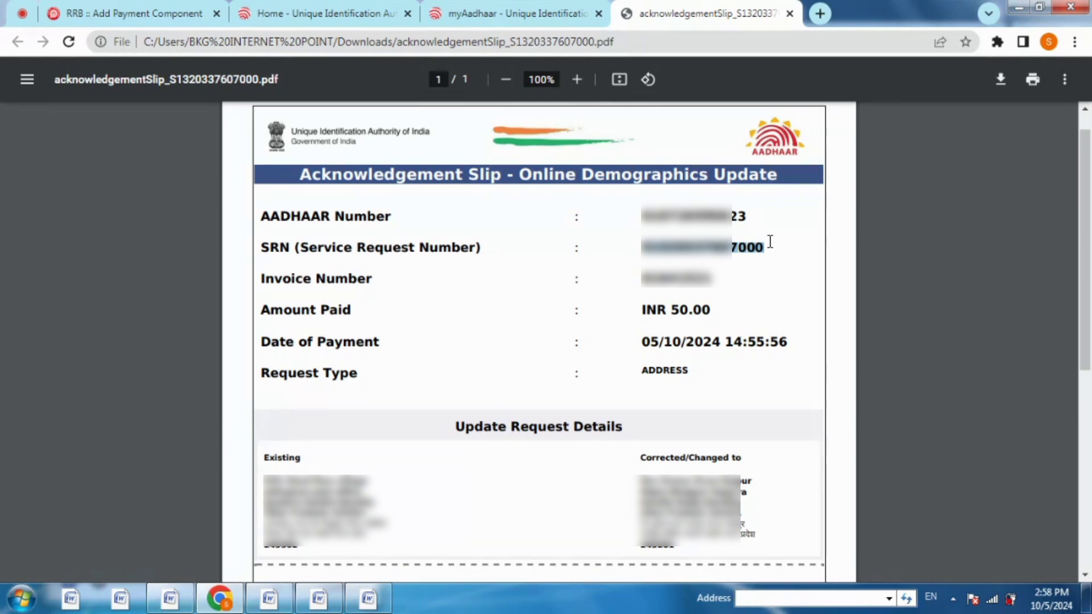
Return to the myAadhaar tab showing the ₹50.00 payment success, then log out via the profile menu
{"action": "left_click", "coordinate": [498, 13]}
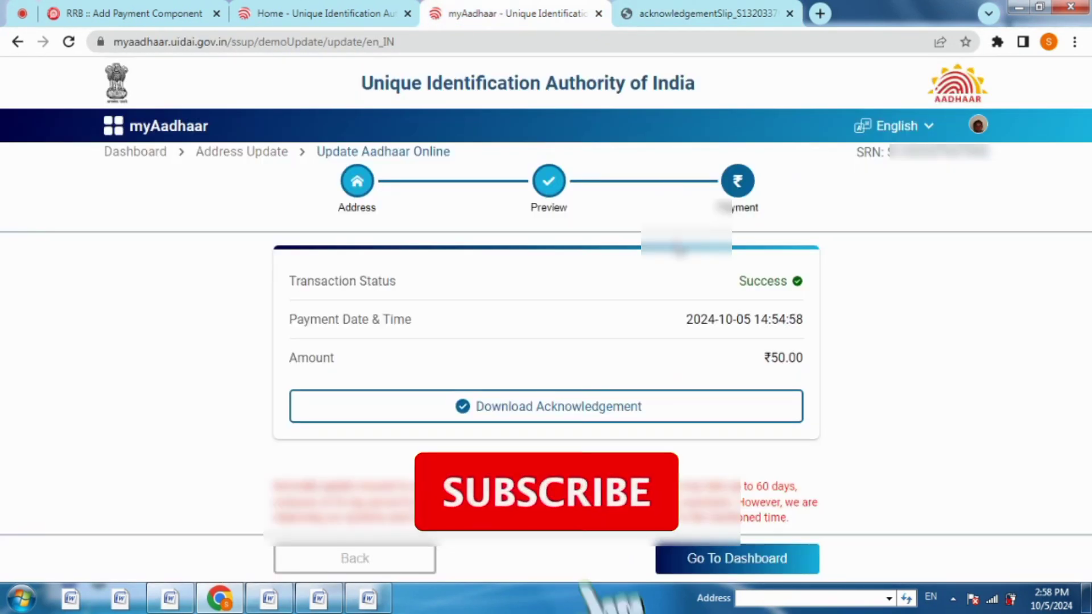
{"action": "left_click", "coordinate": [978, 126]}
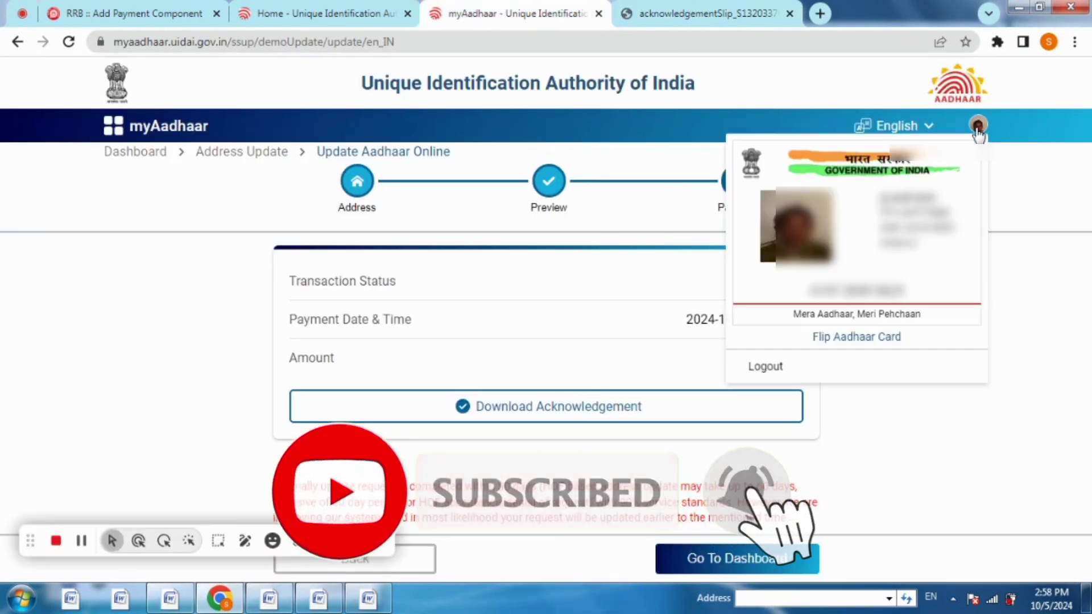
{"action": "left_click", "coordinate": [765, 367]}
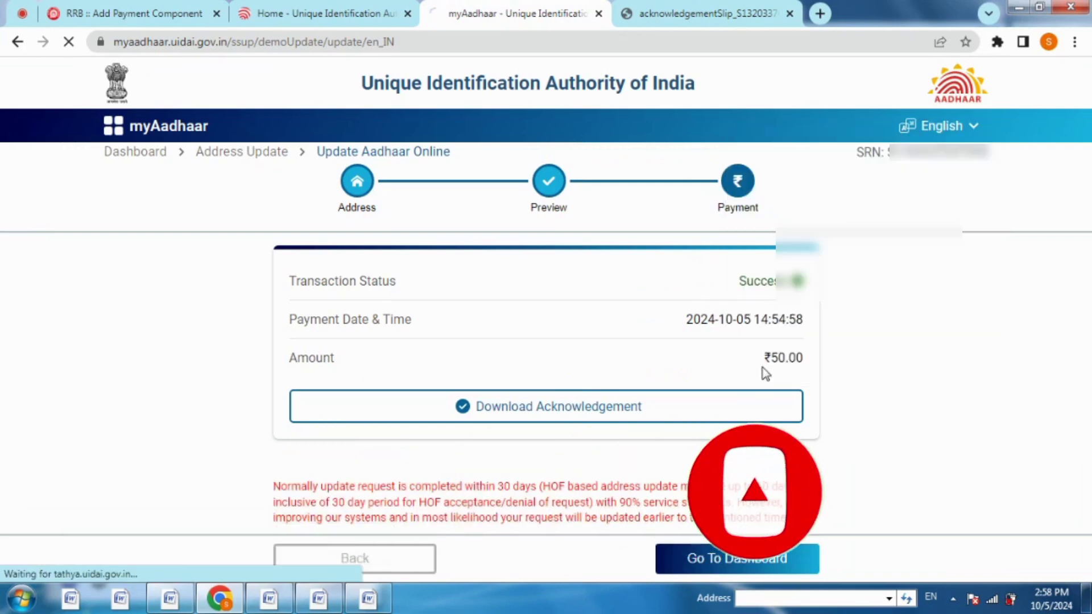